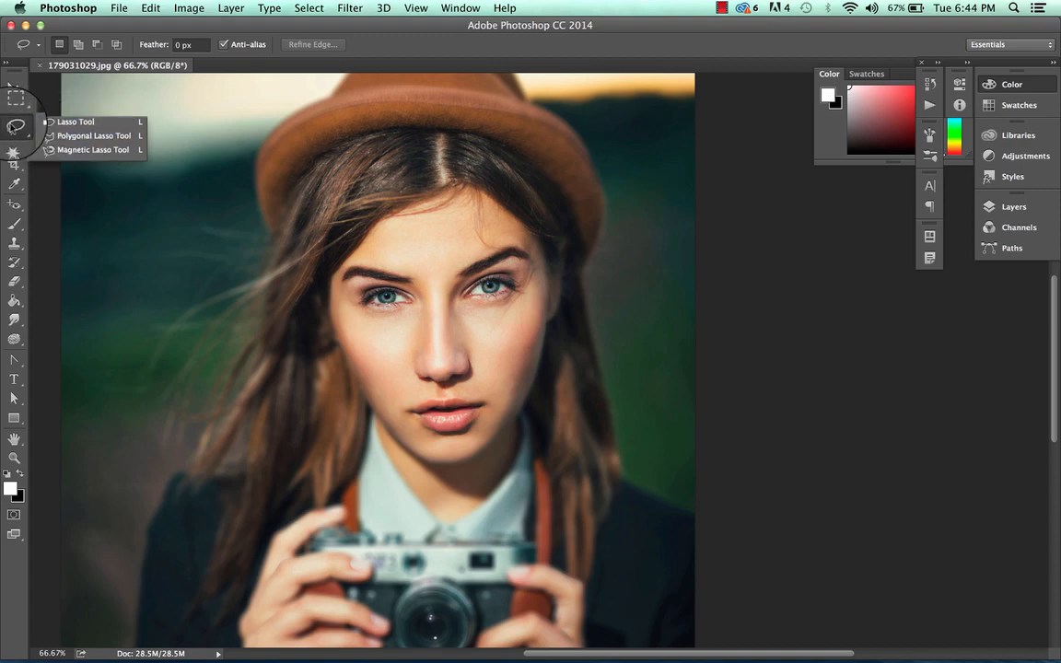
# Draw a freehand Lasso selection around the woman's hat and face down to the shirt collar
pyautogui.click(15, 126)
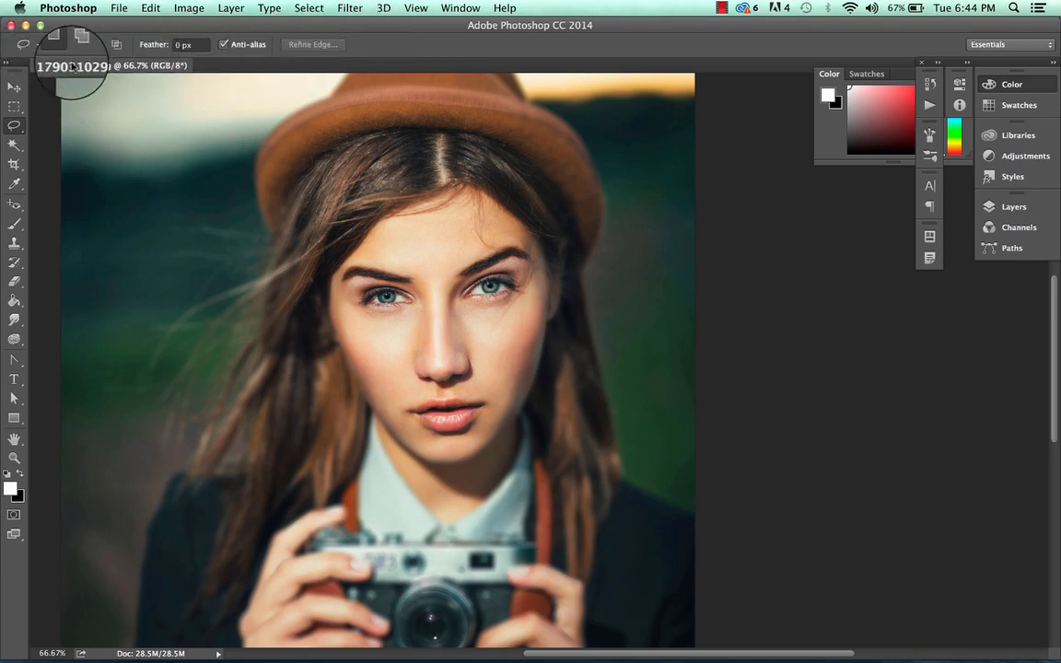
pyautogui.click(39, 47)
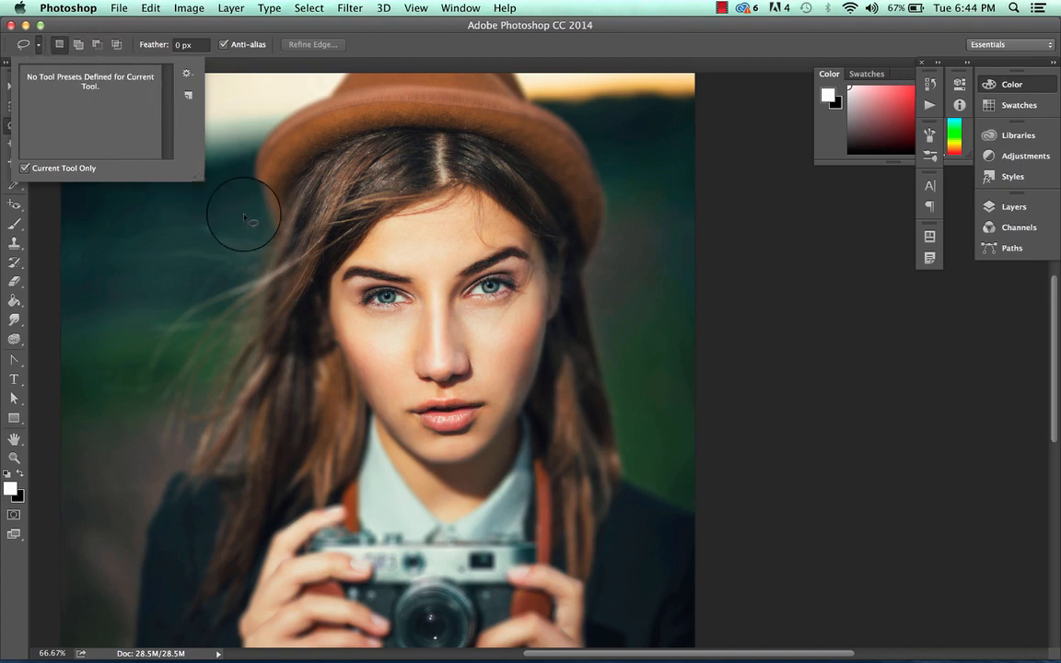
pyautogui.click(41, 44)
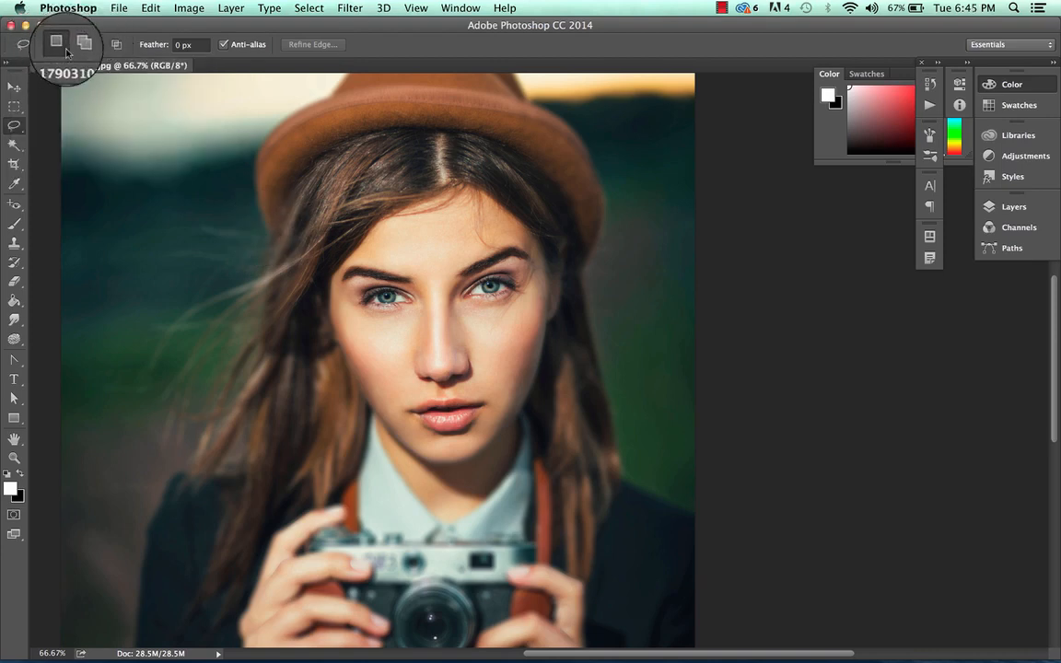
pyautogui.click(265, 242)
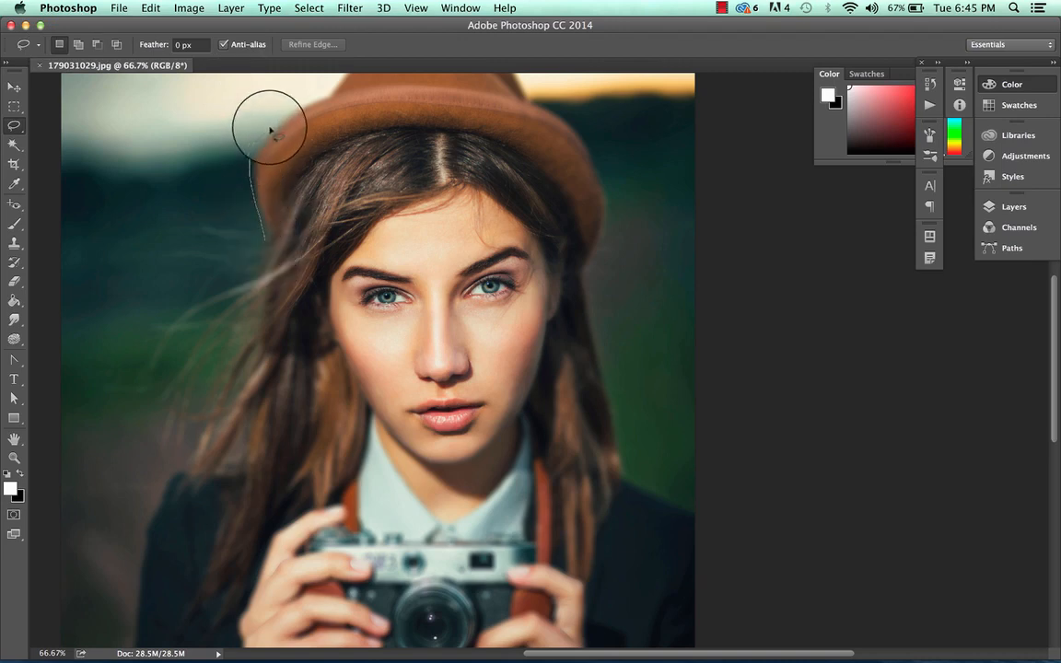
pyautogui.moveTo(342, 82)
pyautogui.mouseDown()
pyautogui.moveTo(446, 76)
pyautogui.moveTo(550, 99)
pyautogui.moveTo(584, 123)
pyautogui.moveTo(615, 165)
pyautogui.moveTo(626, 217)
pyautogui.moveTo(606, 302)
pyautogui.moveTo(547, 417)
pyautogui.moveTo(484, 478)
pyautogui.moveTo(396, 476)
pyautogui.moveTo(340, 437)
pyautogui.moveTo(297, 367)
pyautogui.moveTo(270, 274)
pyautogui.mouseUp()
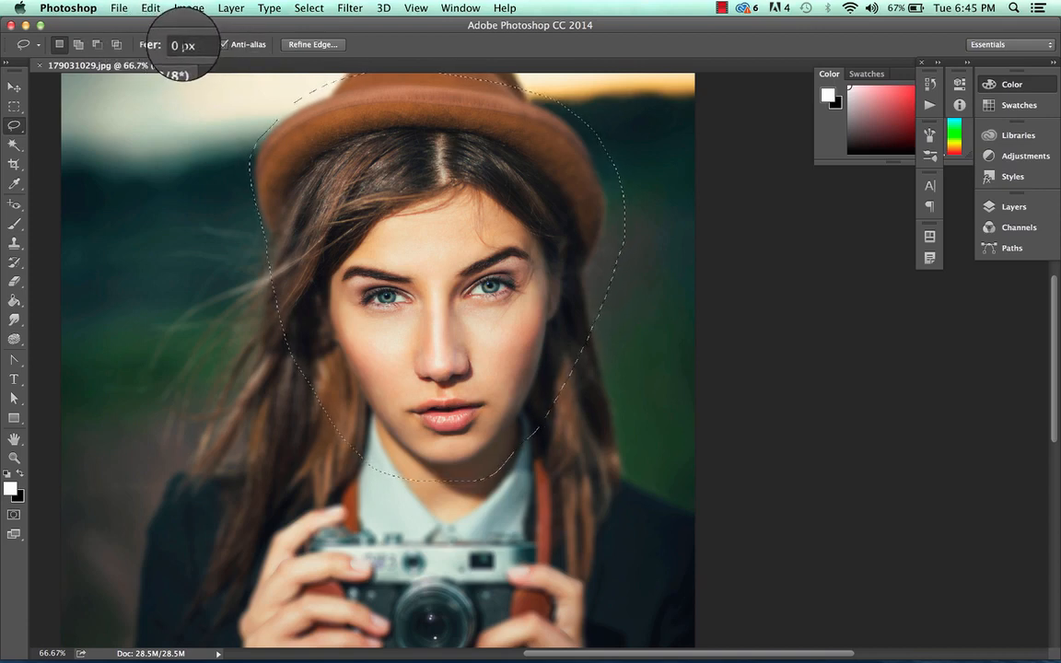
# Set the Lasso feather to 50 px and copy the current head selection
pyautogui.doubleClick(181, 46)
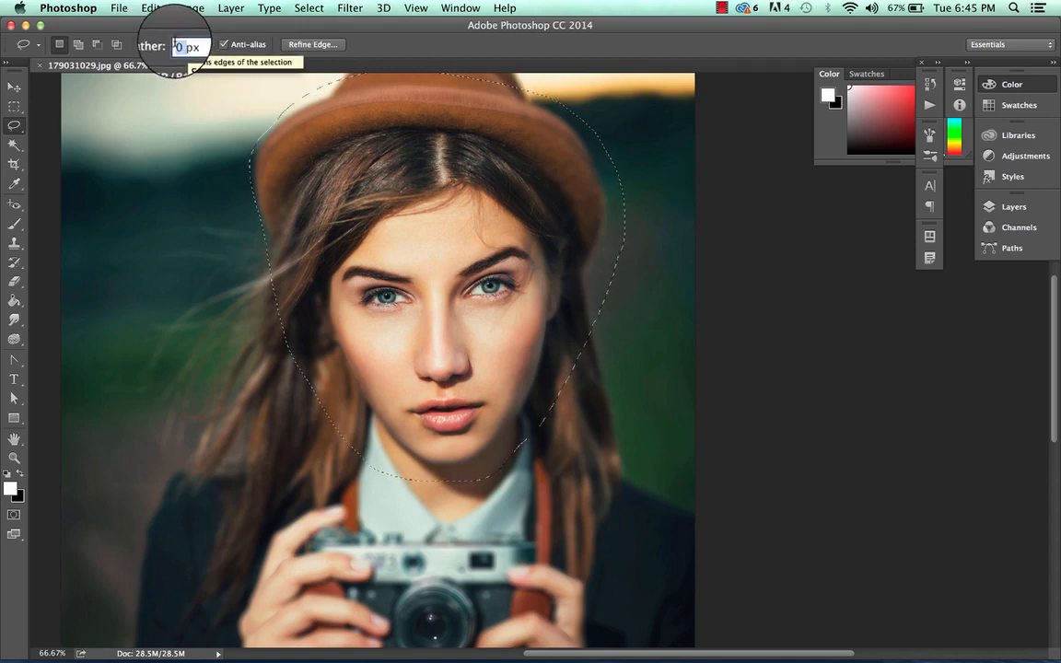
pyautogui.write('50')
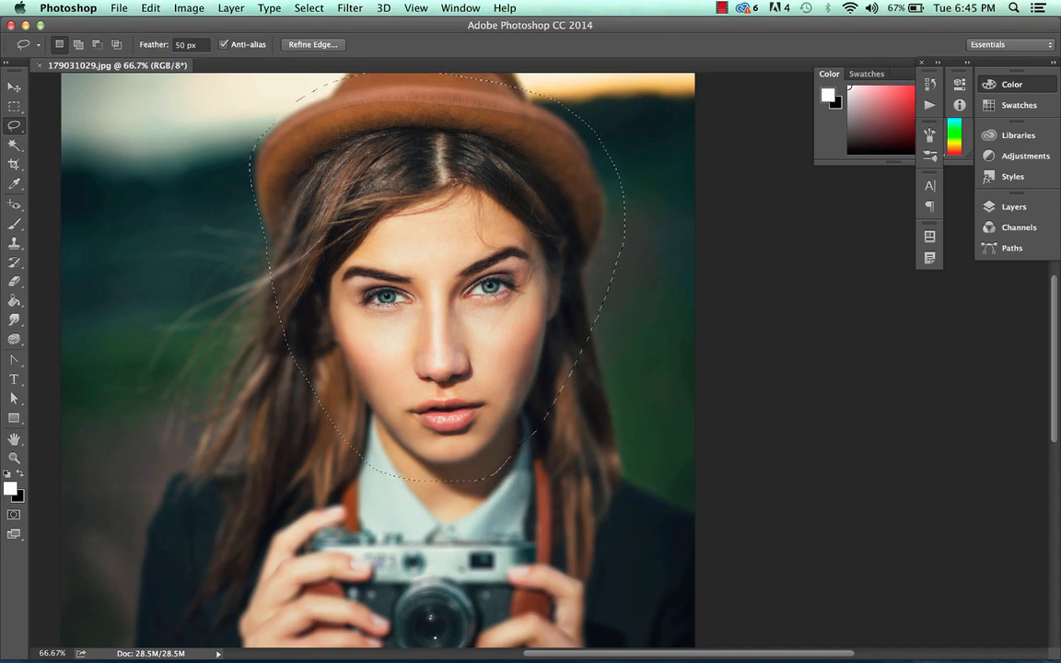
pyautogui.press('super+c')
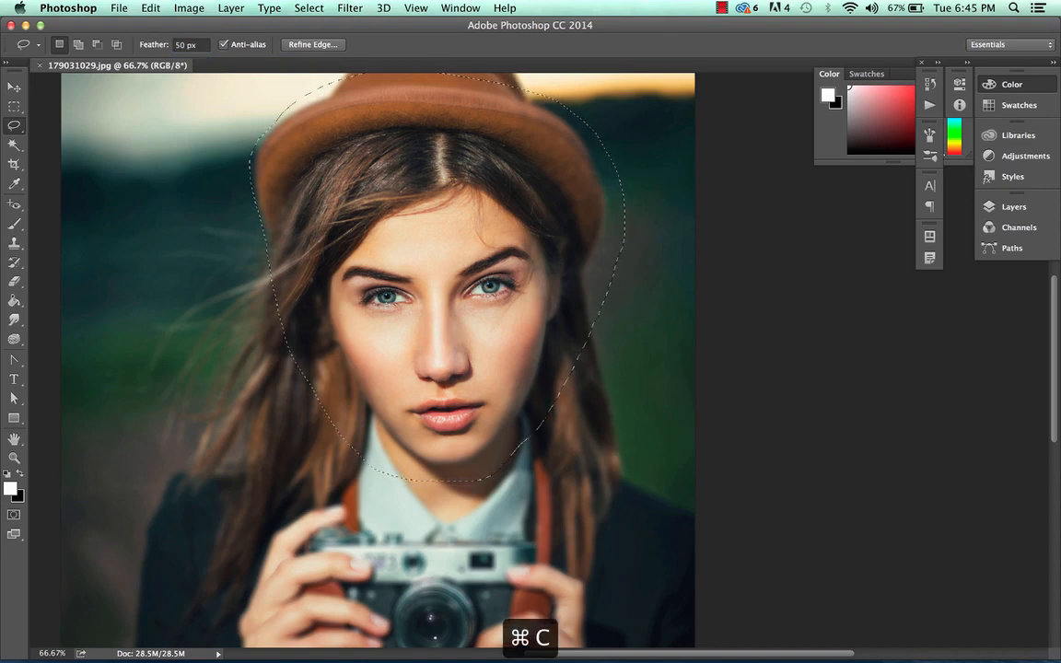
# Create a new transparent document with the Clipboard preset and paste the copied head into it
pyautogui.click(119, 7)
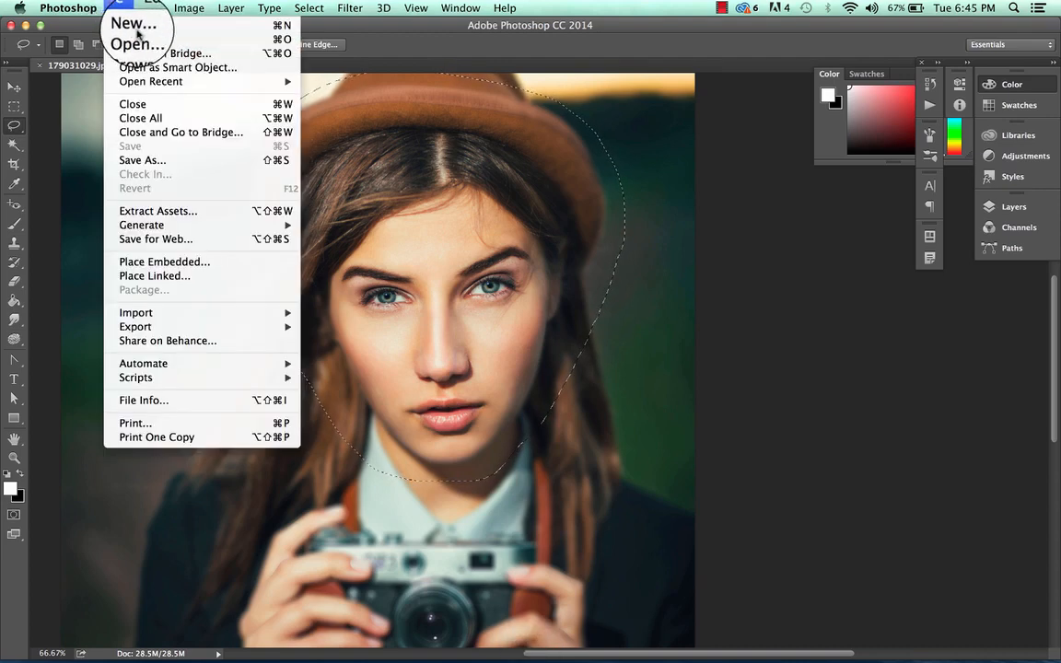
pyautogui.click(135, 20)
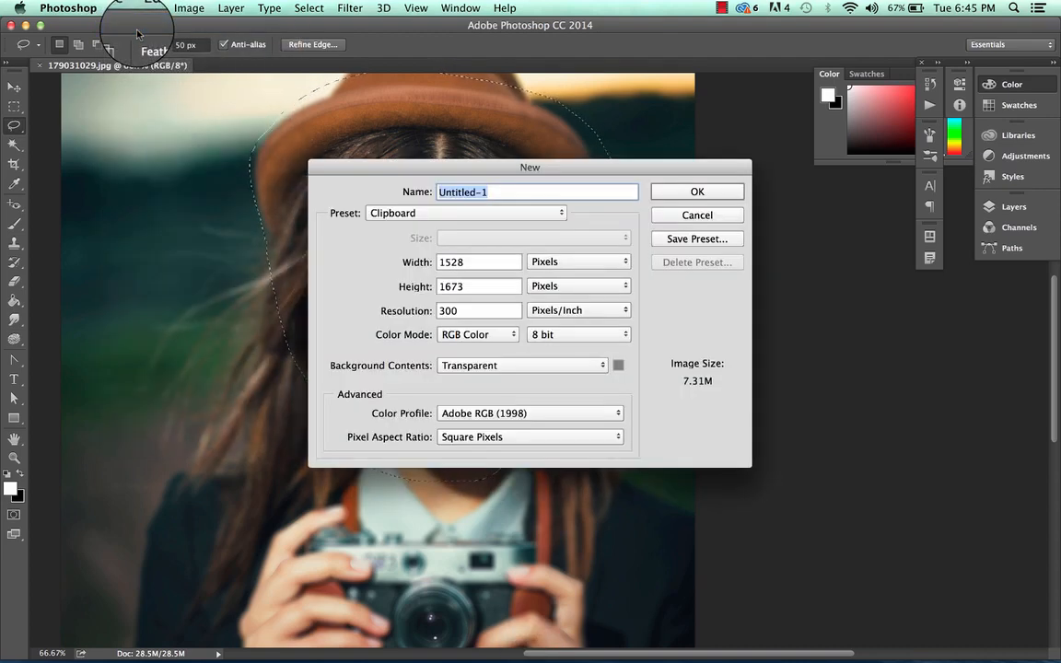
pyautogui.press('Return')
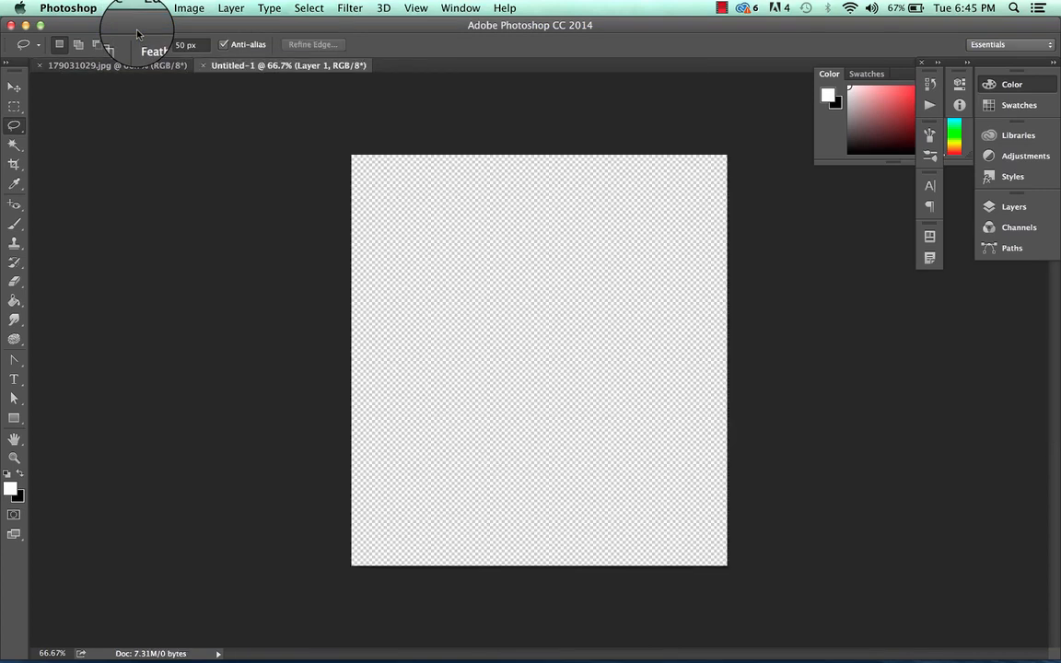
pyautogui.press('super+v')
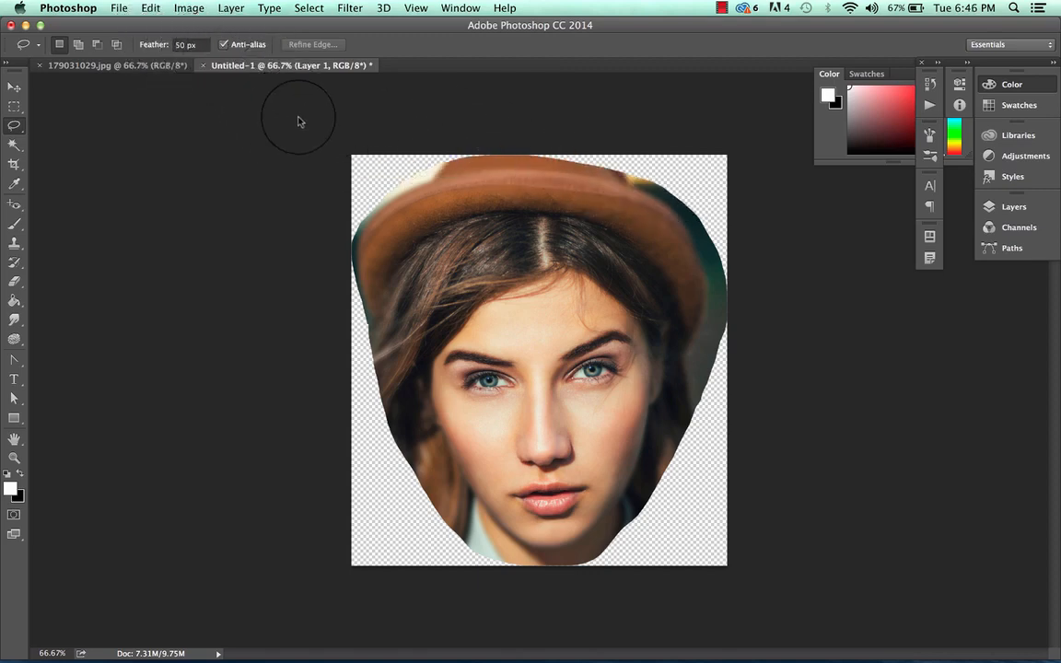
# Keep the pasted document open, return to 179031029.jpg and deselect the head
pyautogui.click(204, 66)
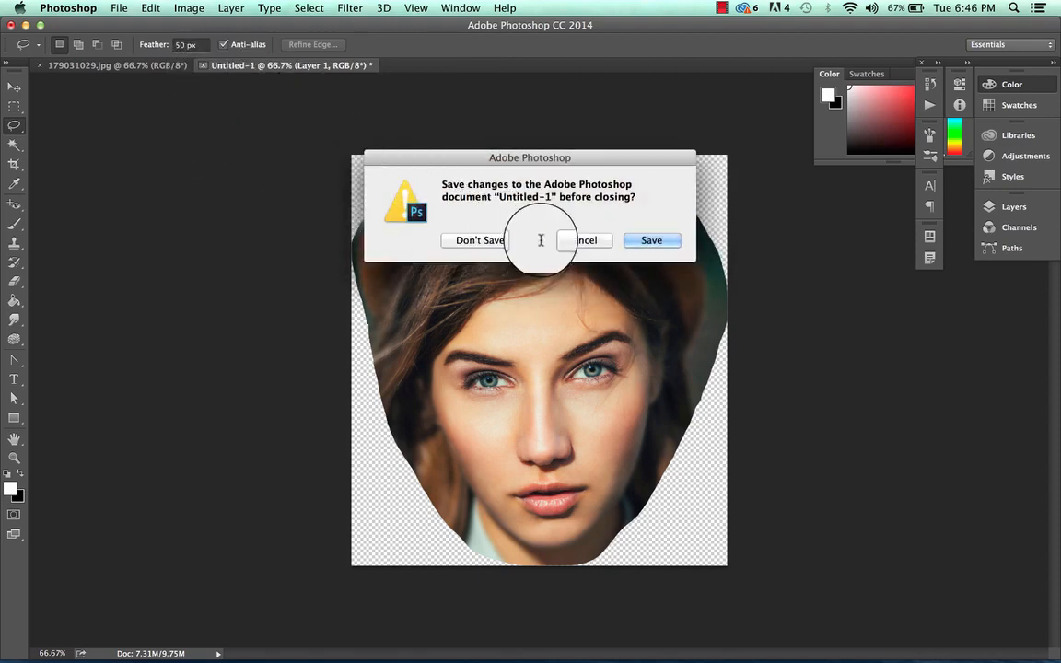
pyautogui.click(577, 238)
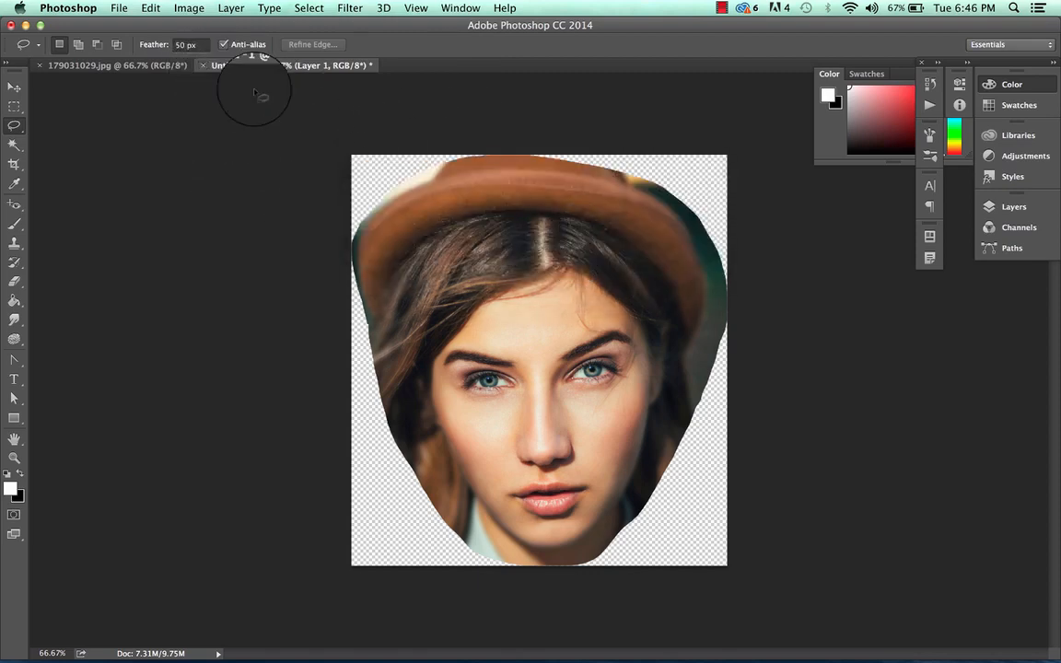
pyautogui.click(115, 65)
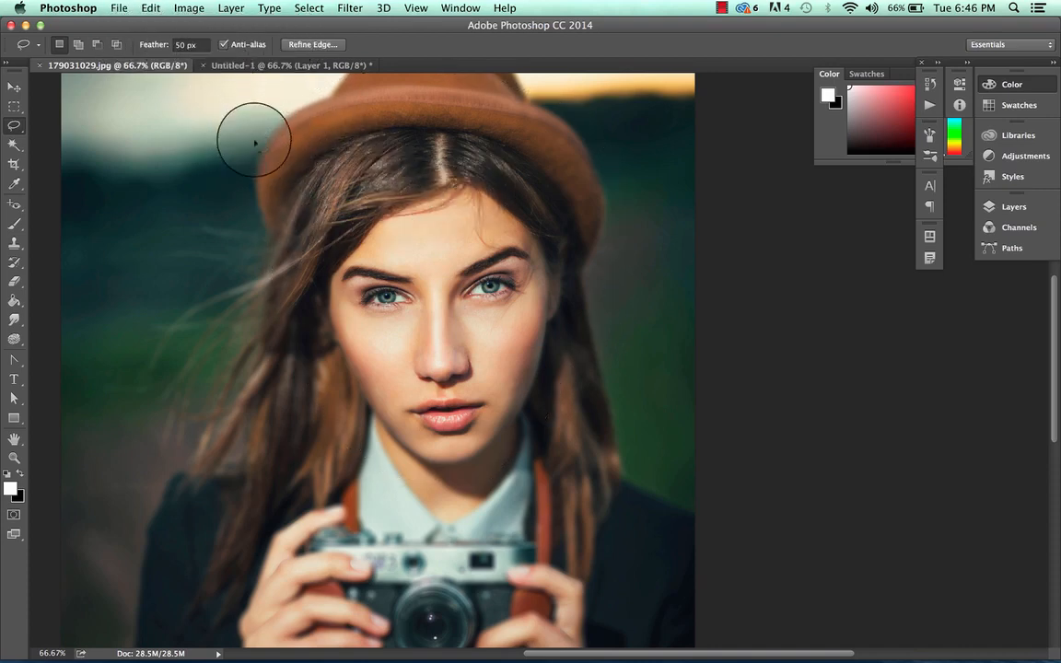
pyautogui.press('super+d')
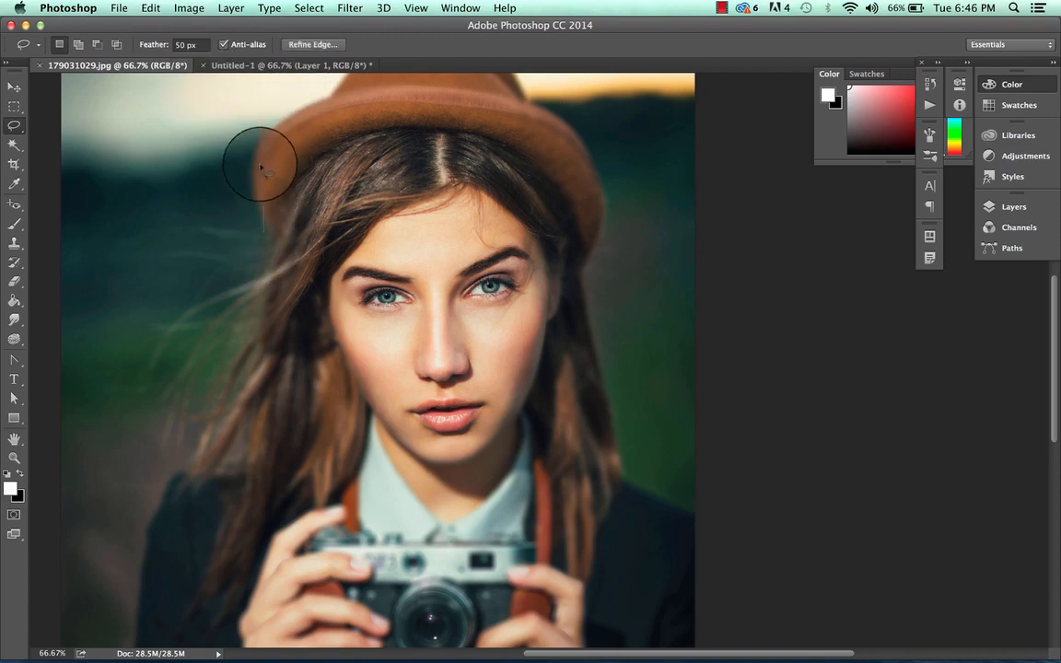
# Lasso the hat and face with the 50 px feather and copy the area into a new clipboard-sized transparent document
pyautogui.moveTo(588, 137)
pyautogui.mouseDown()
pyautogui.moveTo(612, 213)
pyautogui.moveTo(538, 417)
pyautogui.moveTo(480, 480)
pyautogui.moveTo(412, 495)
pyautogui.moveTo(349, 455)
pyautogui.moveTo(307, 387)
pyautogui.moveTo(270, 250)
pyautogui.mouseUp()
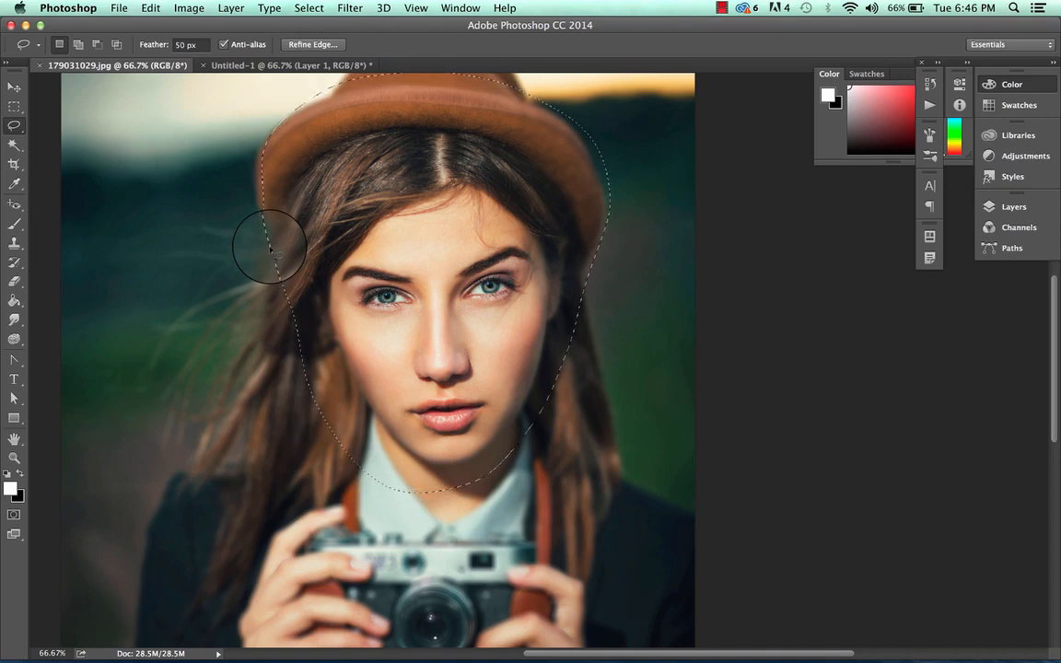
pyautogui.press('super+c')
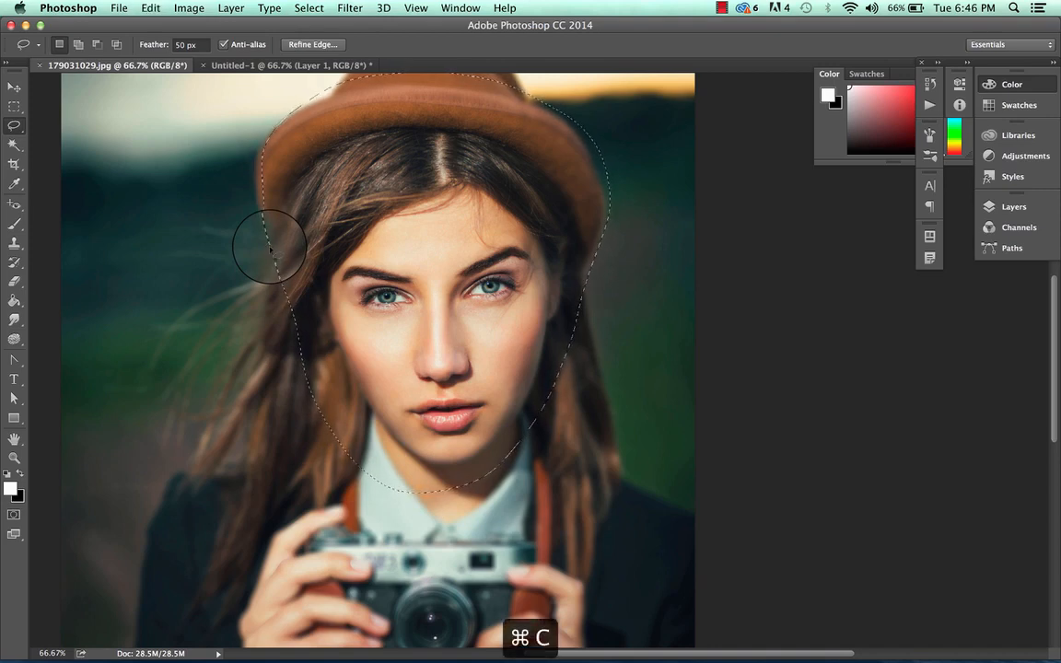
pyautogui.click(120, 7)
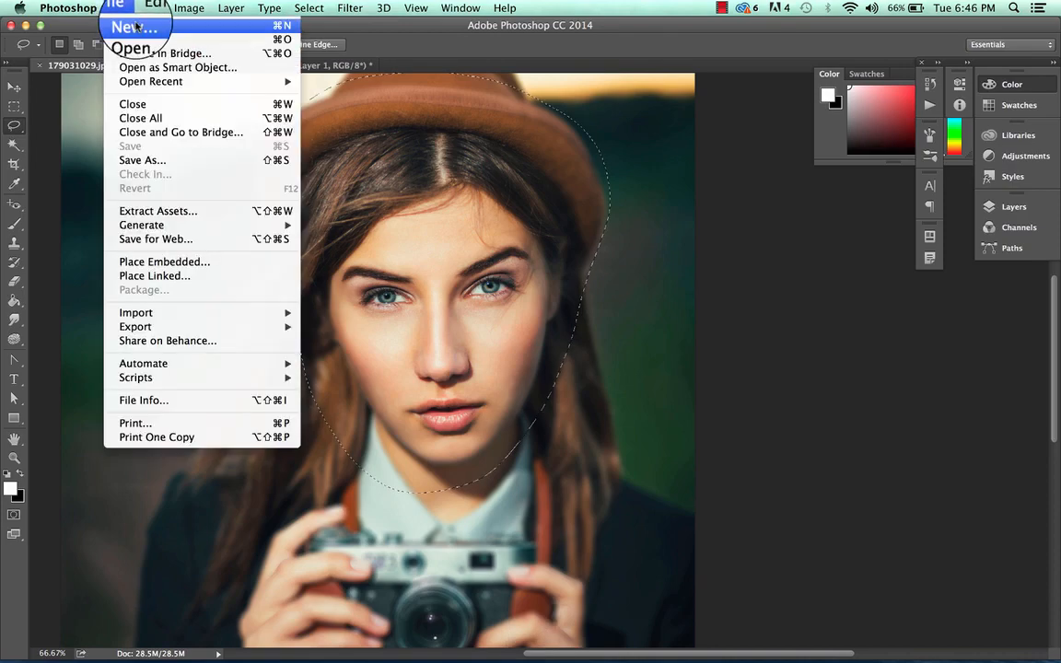
pyautogui.click(137, 26)
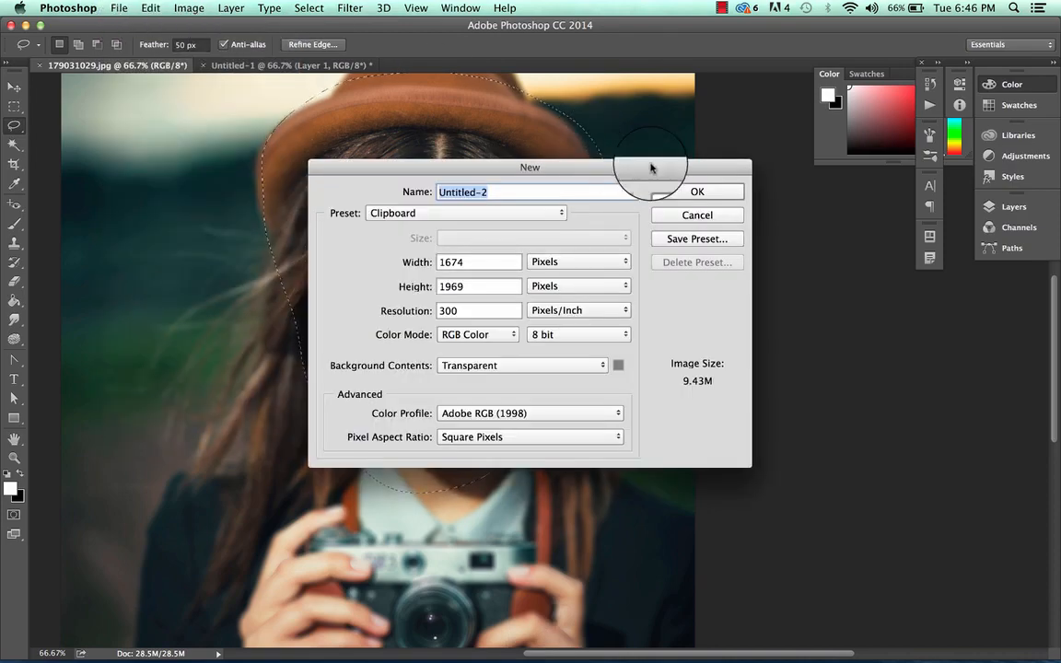
pyautogui.click(686, 192)
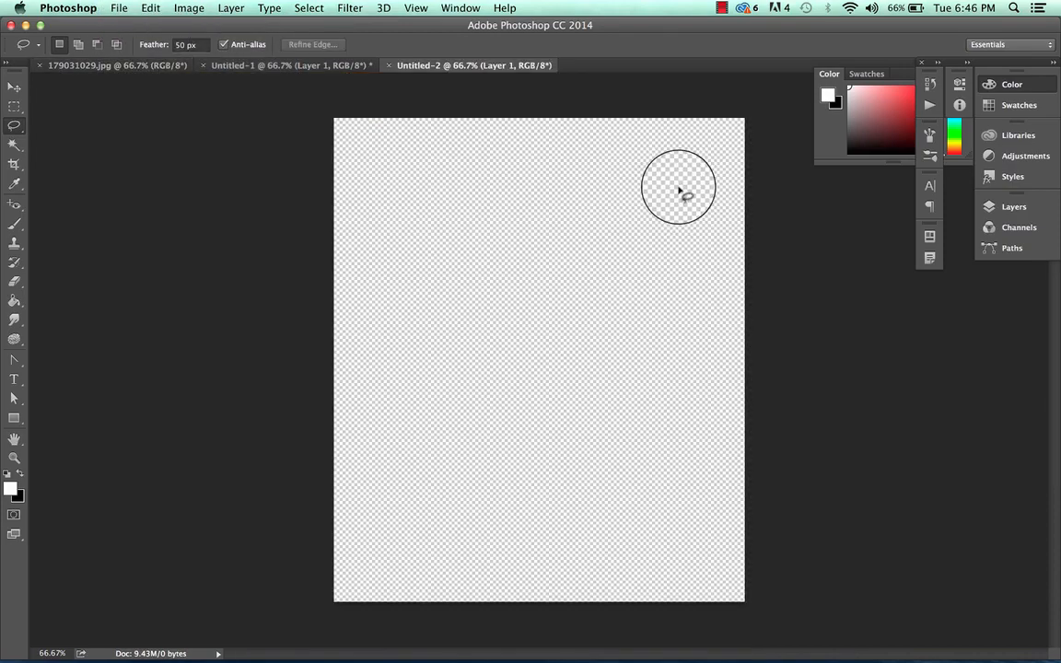
pyautogui.press('super+v')
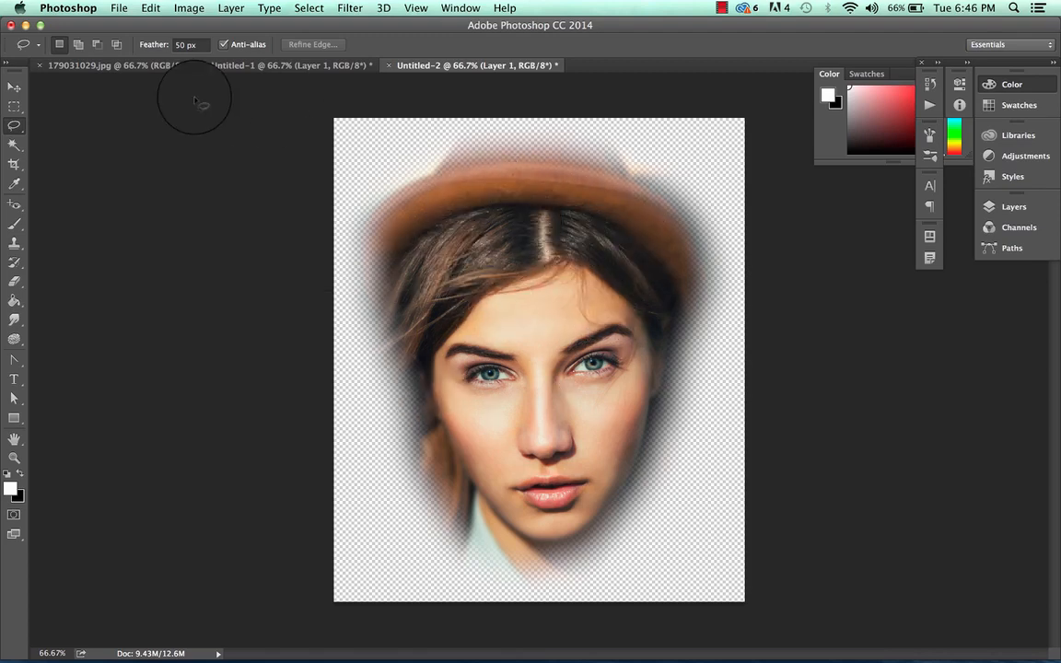
# Close the Untitled-2 and Untitled-1 documents without saving them
pyautogui.doubleClick(175, 45)
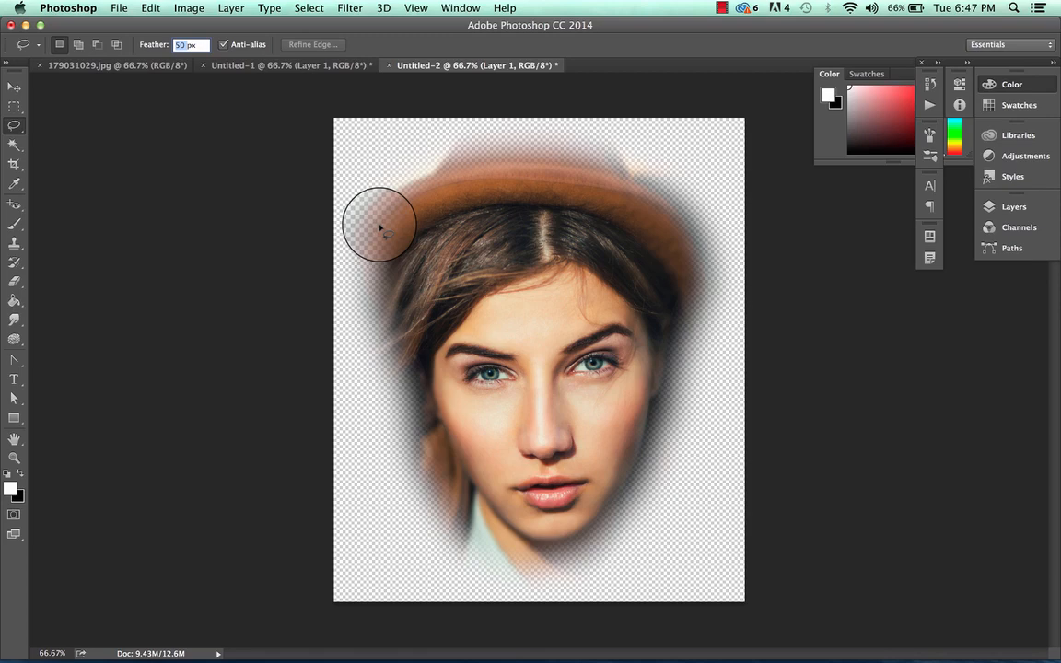
pyautogui.click(390, 67)
pyautogui.click(491, 245)
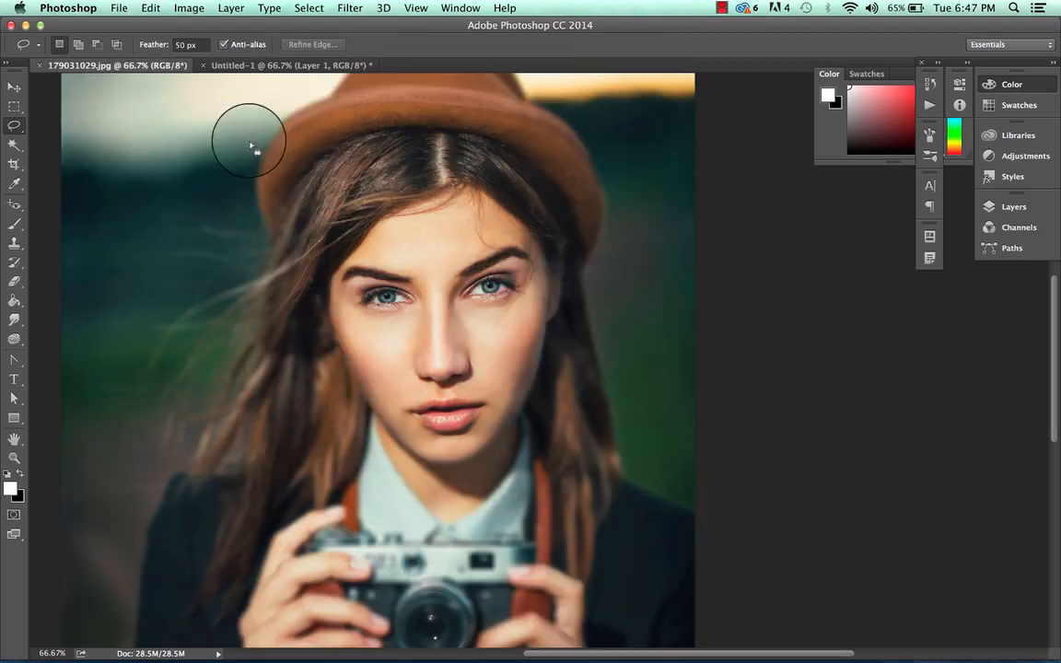
pyautogui.click(205, 64)
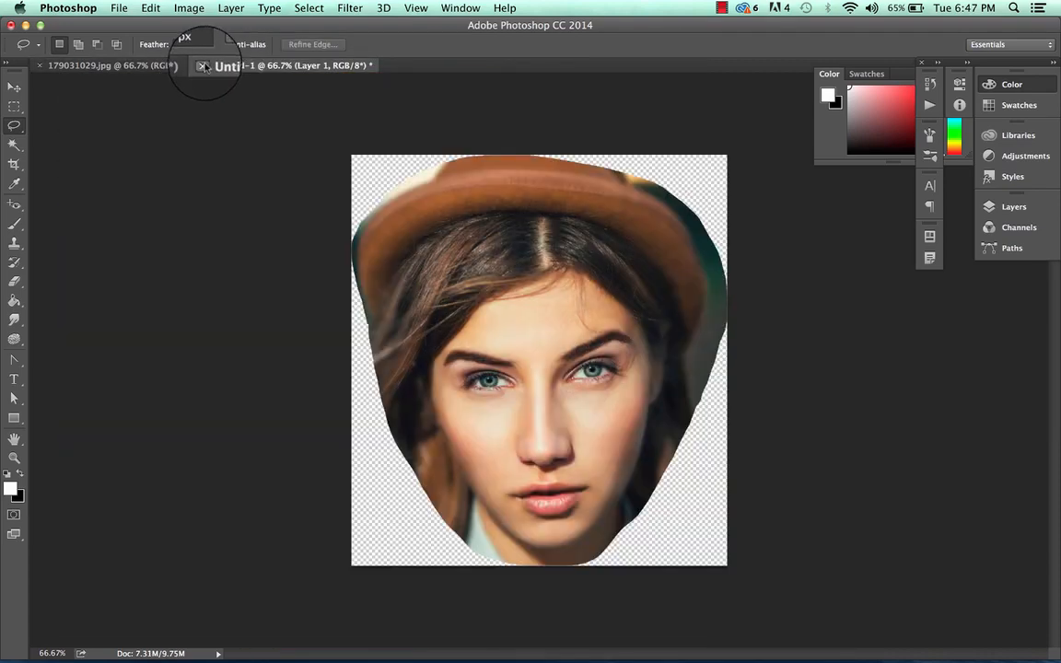
pyautogui.click(489, 247)
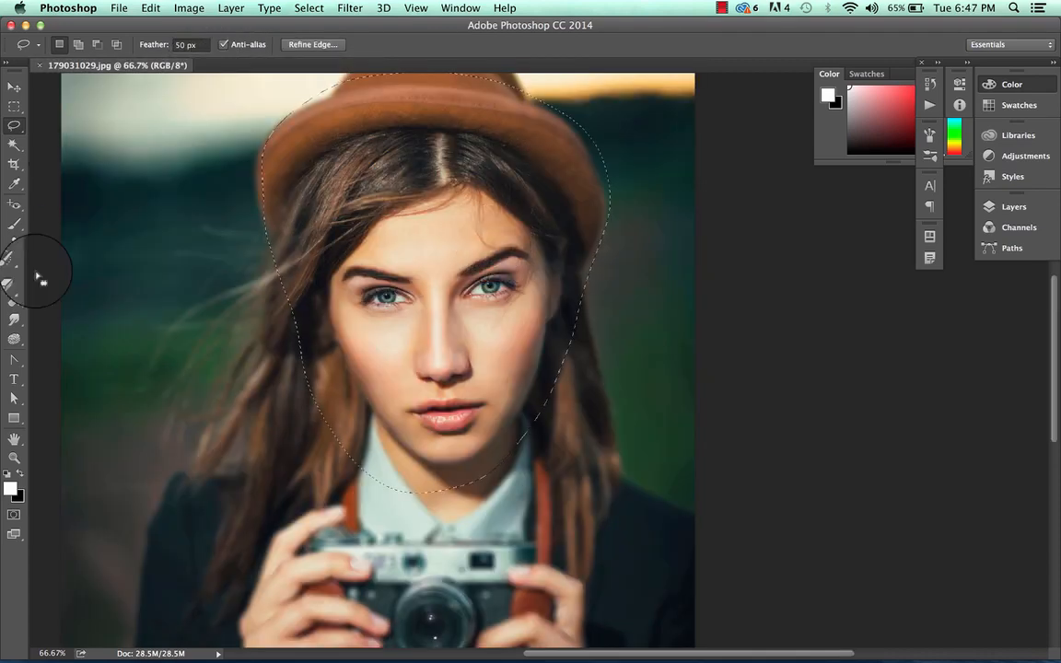
# Using Add to Selection, lasso extra areas around the camera, beside the right shoulder and over the windblown hair on the left
pyautogui.click(80, 46)
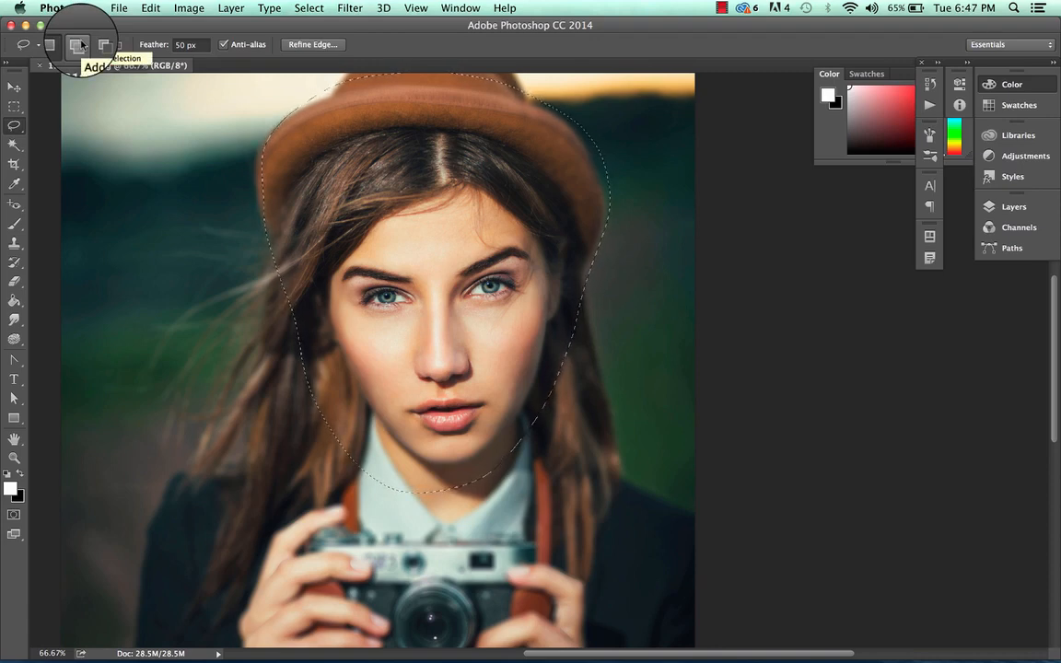
pyautogui.click(82, 46)
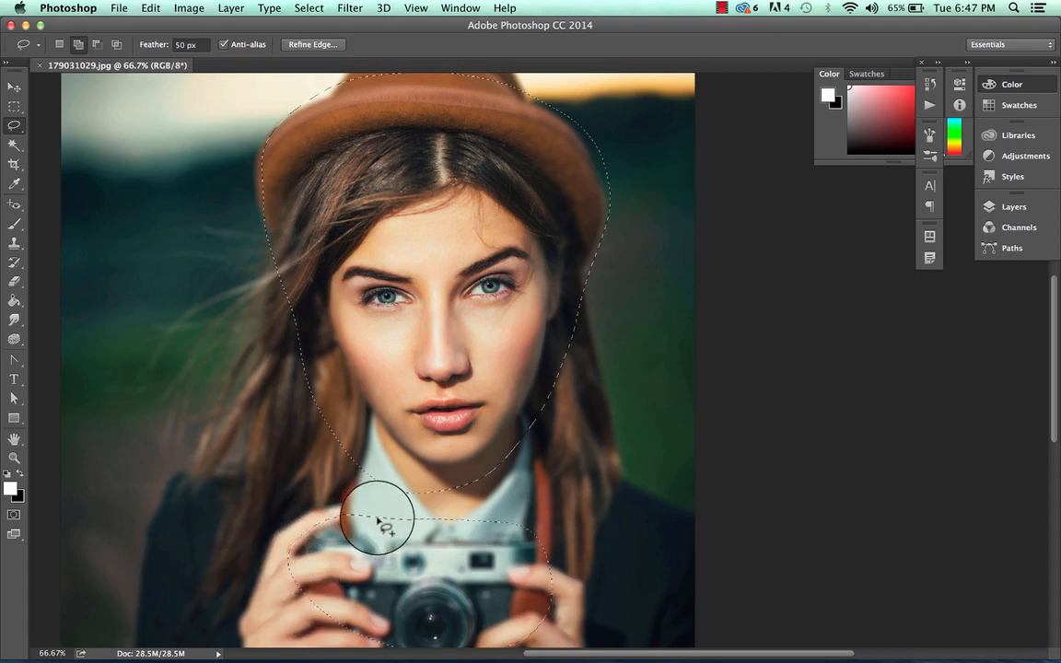
pyautogui.moveTo(634, 424)
pyautogui.mouseDown()
pyautogui.moveTo(665, 493)
pyautogui.moveTo(619, 458)
pyautogui.mouseUp()
pyautogui.moveTo(121, 327)
pyautogui.mouseDown()
pyautogui.moveTo(259, 398)
pyautogui.moveTo(119, 433)
pyautogui.mouseUp()
pyautogui.moveTo(133, 327); pyautogui.dragTo(127, 328)
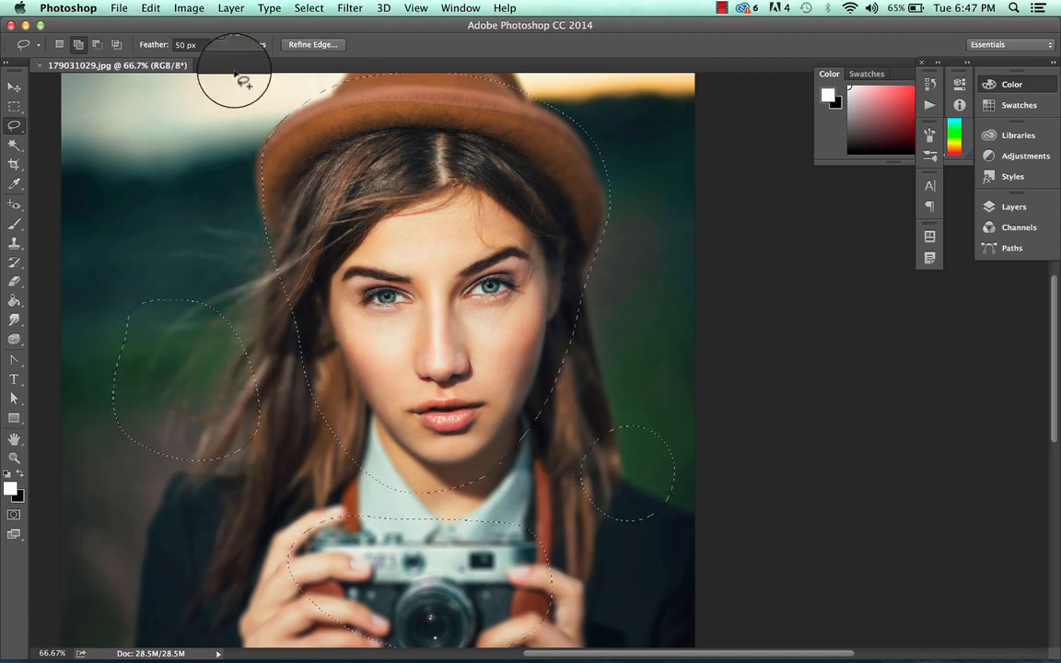
# In New Selection mode, replace the combined selection with a single freehand Lasso outline around the face and hair
pyautogui.click(59, 46)
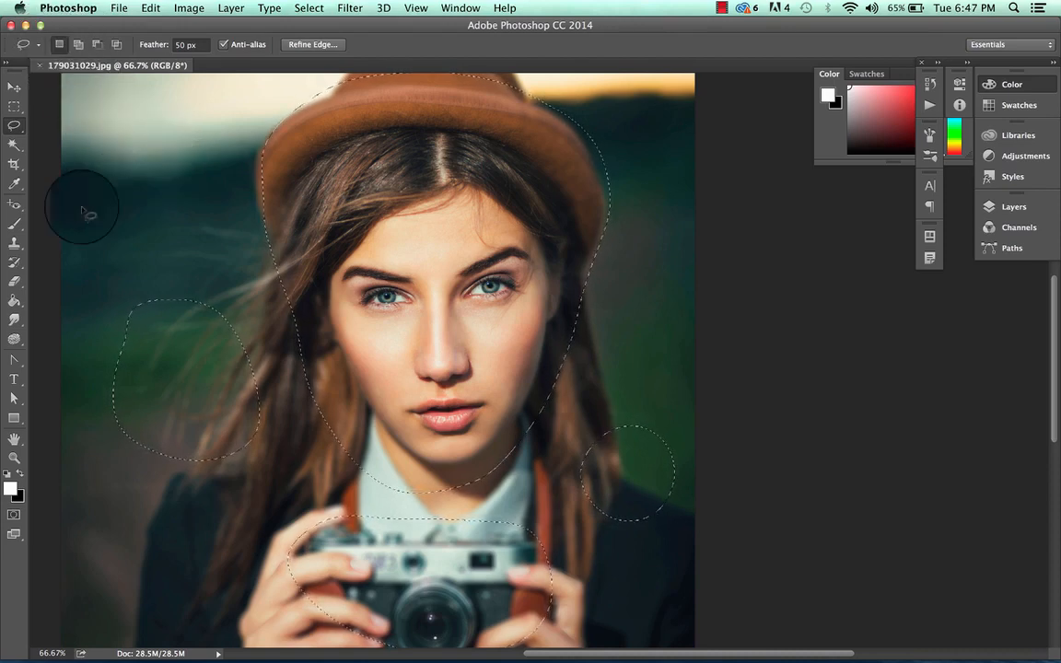
pyautogui.moveTo(177, 225)
pyautogui.mouseDown()
pyautogui.moveTo(216, 122)
pyautogui.moveTo(504, 191)
pyautogui.moveTo(495, 462)
pyautogui.moveTo(297, 495)
pyautogui.moveTo(158, 339)
pyautogui.moveTo(163, 223)
pyautogui.moveTo(180, 195)
pyautogui.mouseUp()
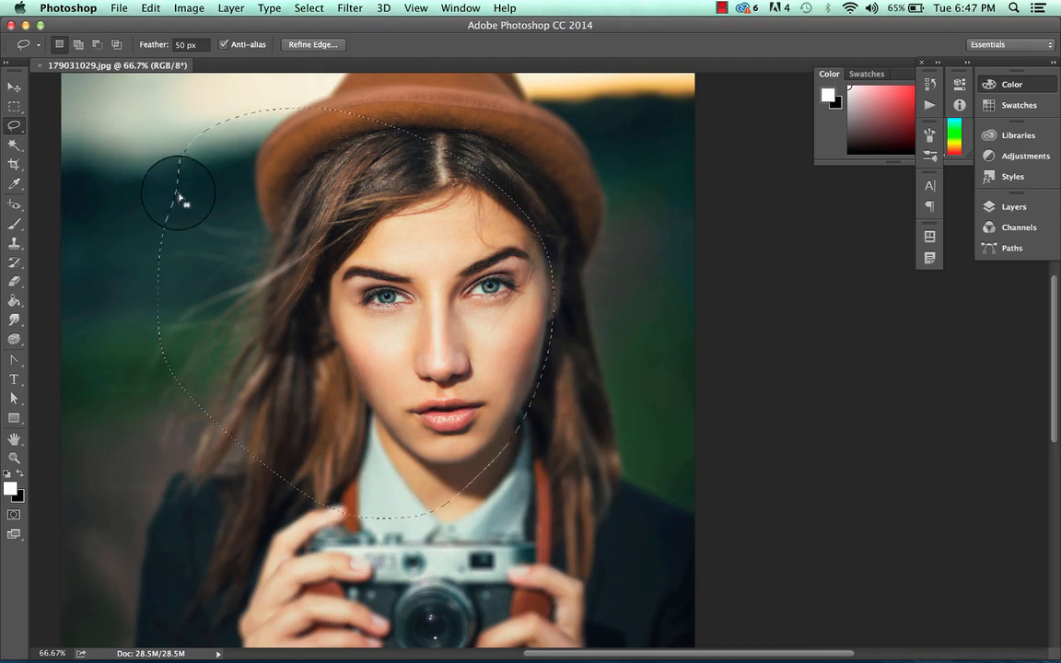
pyautogui.moveTo(494, 140)
pyautogui.mouseDown()
pyautogui.moveTo(537, 133)
pyautogui.moveTo(621, 313)
pyautogui.moveTo(535, 474)
pyautogui.moveTo(332, 450)
pyautogui.moveTo(265, 252)
pyautogui.moveTo(397, 129)
pyautogui.moveTo(498, 138)
pyautogui.mouseUp()
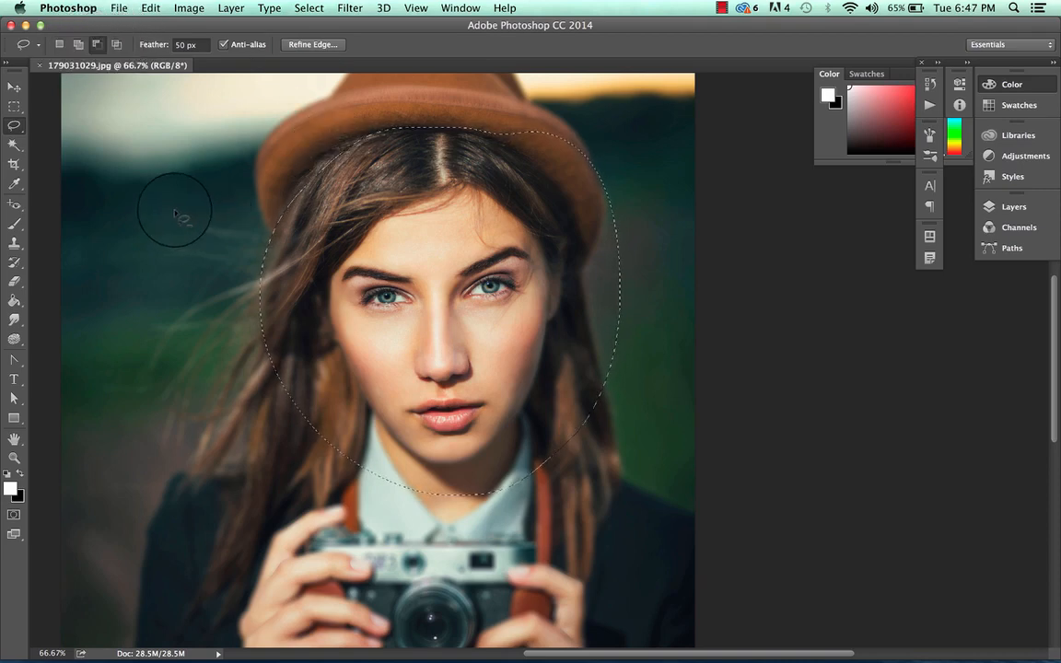
# Using Subtract from Selection, trim away the side hair, the forehead and the lower face, keeping a band around the eyes
pyautogui.moveTo(176, 214)
pyautogui.mouseDown()
pyautogui.moveTo(283, 167)
pyautogui.moveTo(349, 222)
pyautogui.moveTo(320, 322)
pyautogui.moveTo(182, 331)
pyautogui.mouseUp()
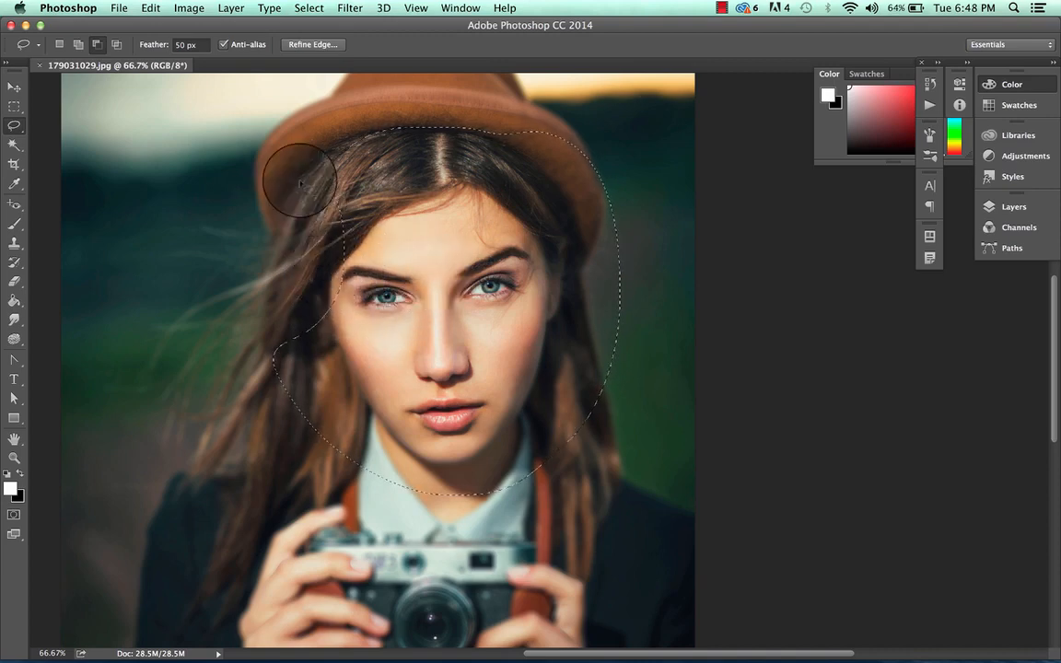
pyautogui.moveTo(656, 261)
pyautogui.mouseDown()
pyautogui.moveTo(546, 244)
pyautogui.moveTo(402, 249)
pyautogui.moveTo(342, 265)
pyautogui.moveTo(289, 220)
pyautogui.moveTo(296, 145)
pyautogui.mouseUp()
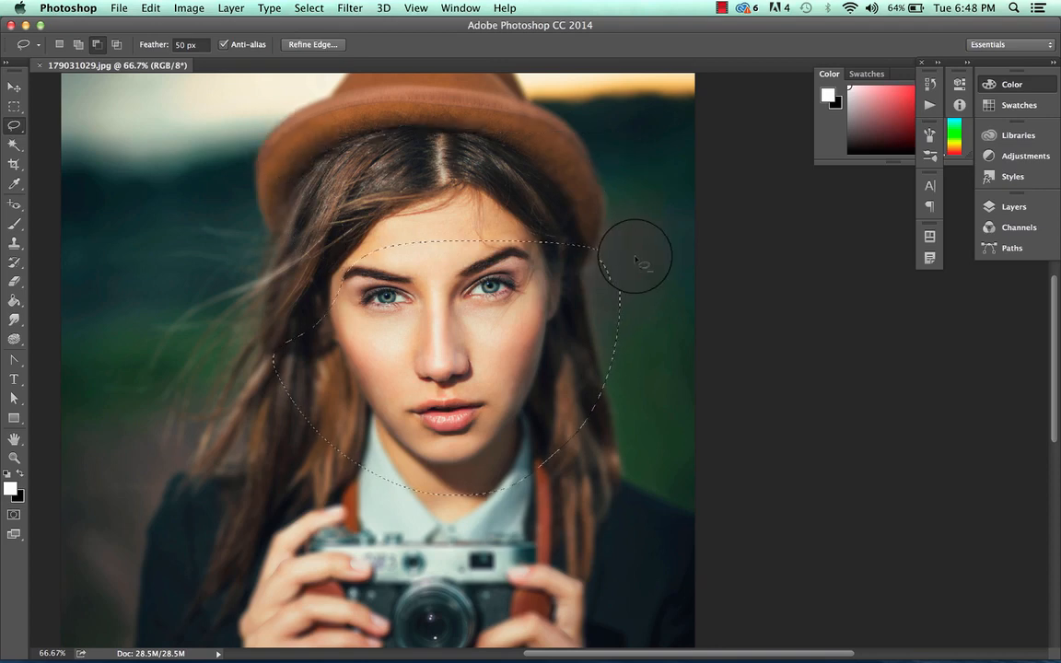
pyautogui.moveTo(630, 219)
pyautogui.mouseDown()
pyautogui.moveTo(522, 367)
pyautogui.moveTo(583, 455)
pyautogui.moveTo(634, 201)
pyautogui.moveTo(632, 219)
pyautogui.mouseUp()
pyautogui.moveTo(237, 335)
pyautogui.mouseDown()
pyautogui.moveTo(357, 338)
pyautogui.moveTo(555, 375)
pyautogui.moveTo(625, 469)
pyautogui.moveTo(378, 525)
pyautogui.moveTo(253, 454)
pyautogui.moveTo(239, 361)
pyautogui.moveTo(247, 322)
pyautogui.mouseUp()
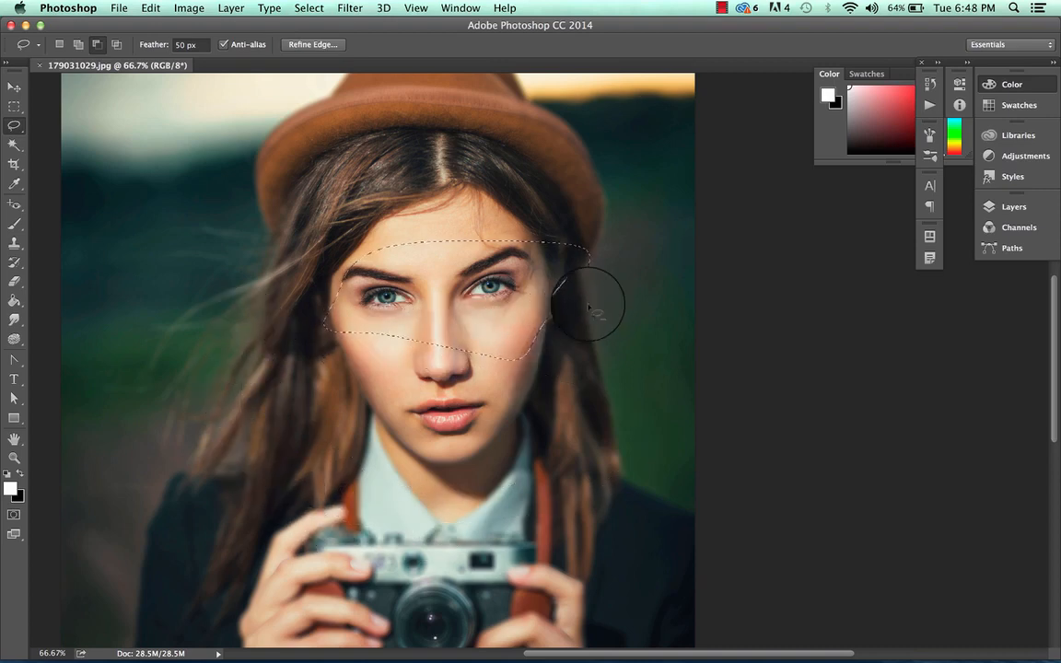
# Using Subtract from Selection, trim away the cheeks and nose below the eyes and the selected area beside the face
pyautogui.moveTo(493, 304)
pyautogui.mouseDown()
pyautogui.moveTo(308, 333)
pyautogui.moveTo(278, 350)
pyautogui.moveTo(466, 390)
pyautogui.moveTo(586, 356)
pyautogui.moveTo(597, 323)
pyautogui.mouseUp()
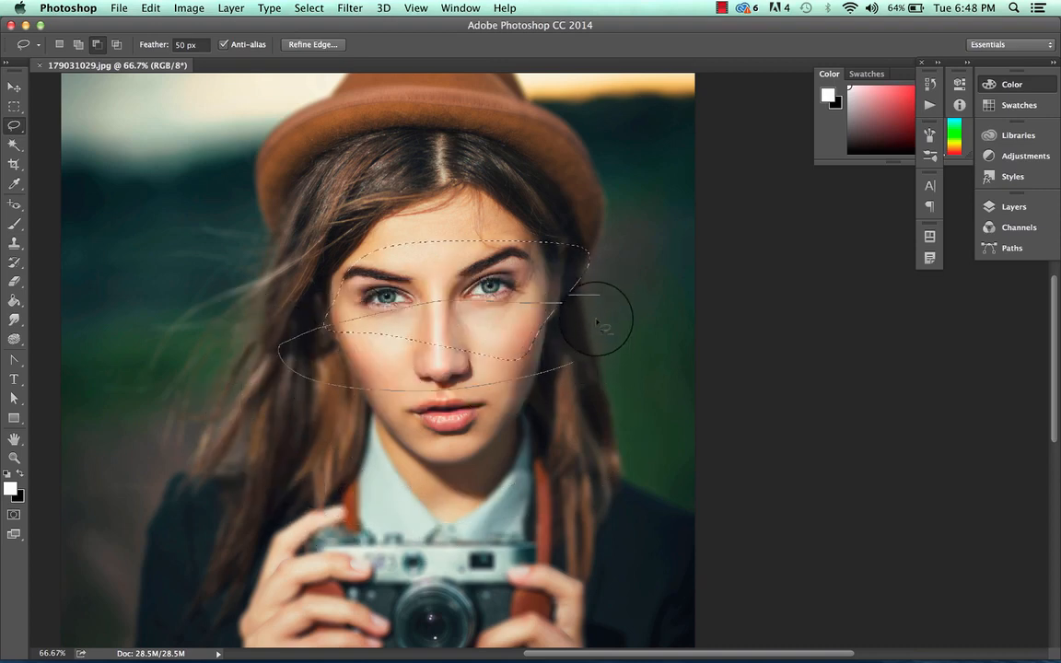
pyautogui.moveTo(599, 276); pyautogui.dragTo(573, 244)
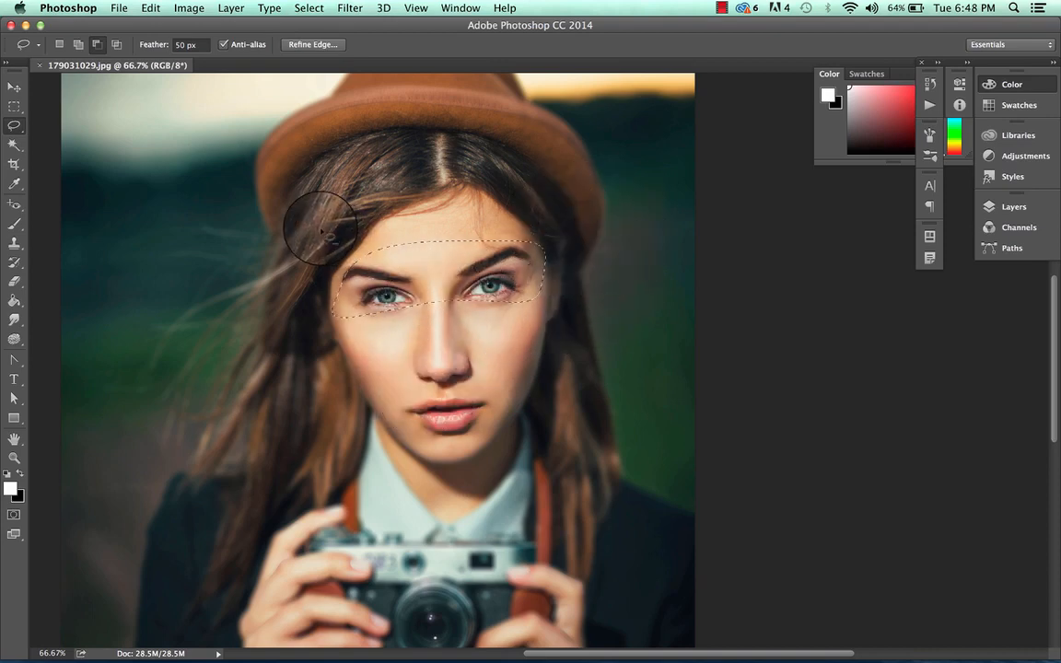
# In Intersect with Selection mode, lasso over one end of the eye band, and lasso a second overlap around that eye
pyautogui.click(121, 45)
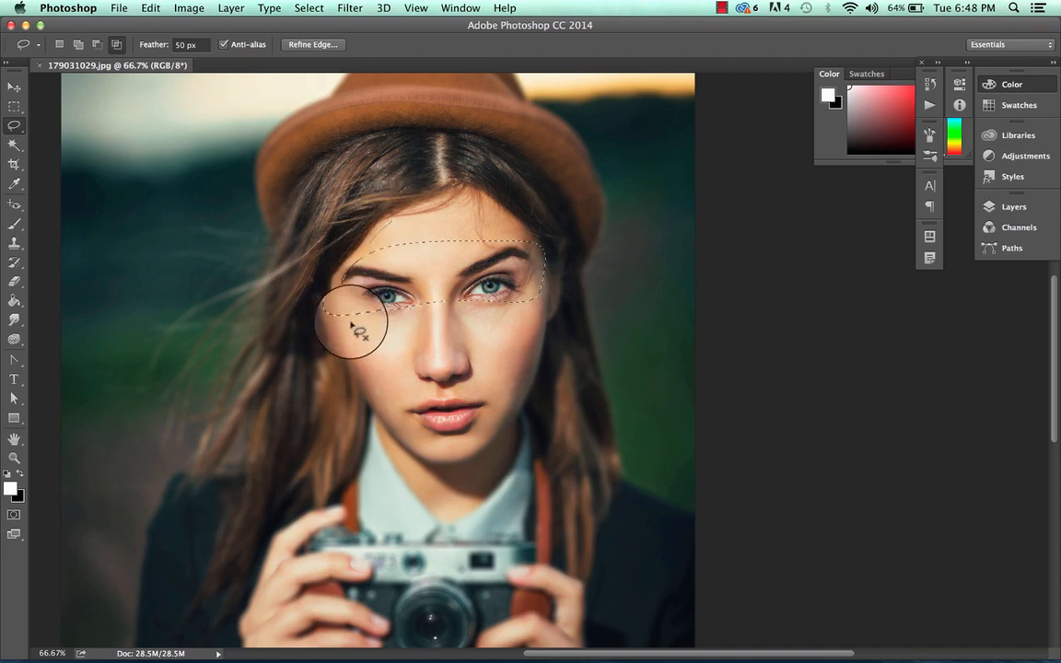
pyautogui.moveTo(333, 300)
pyautogui.mouseDown()
pyautogui.moveTo(365, 347)
pyautogui.moveTo(419, 323)
pyautogui.mouseUp()
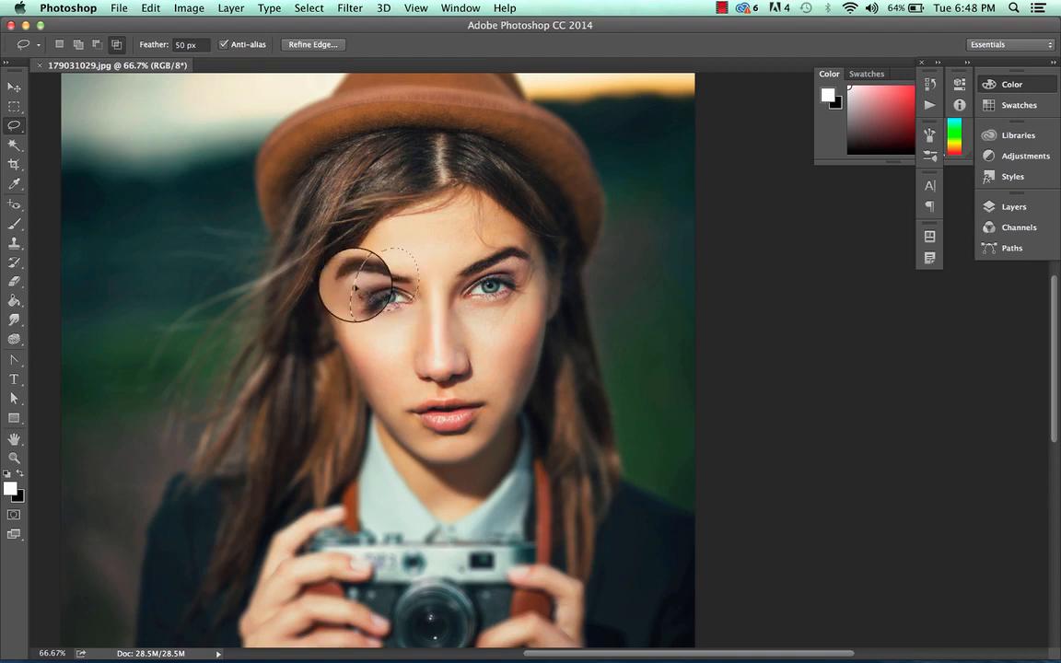
pyautogui.moveTo(371, 316)
pyautogui.mouseDown()
pyautogui.moveTo(405, 267)
pyautogui.moveTo(406, 290)
pyautogui.mouseUp()
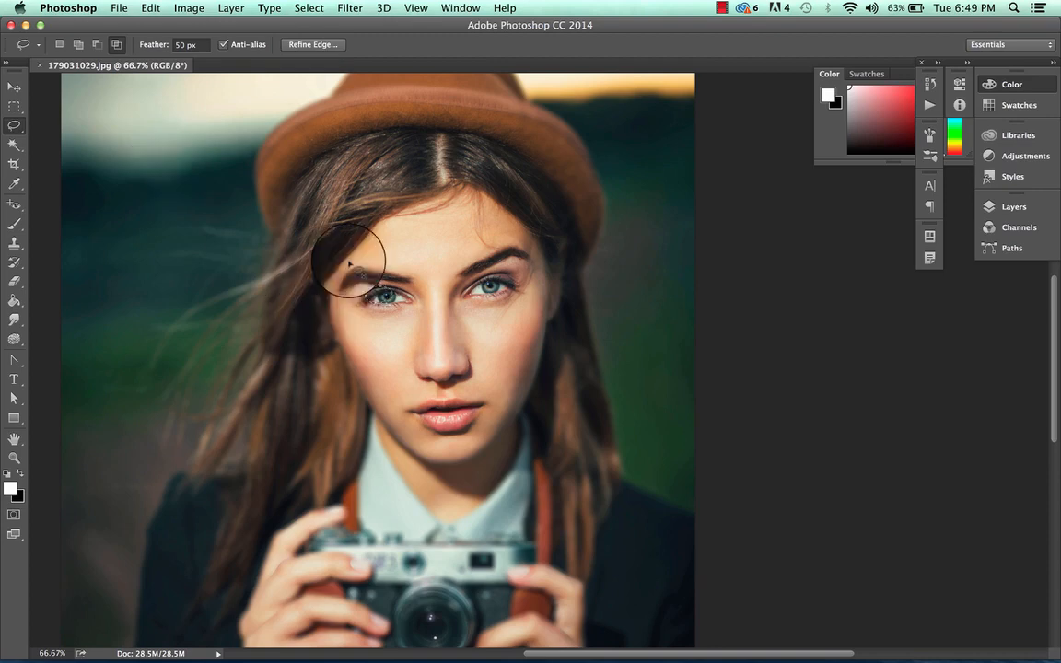
# In New Selection mode, draw a Lasso outline around the hat and face, switching briefly to the Rectangular Marquee tool and back
pyautogui.click(59, 45)
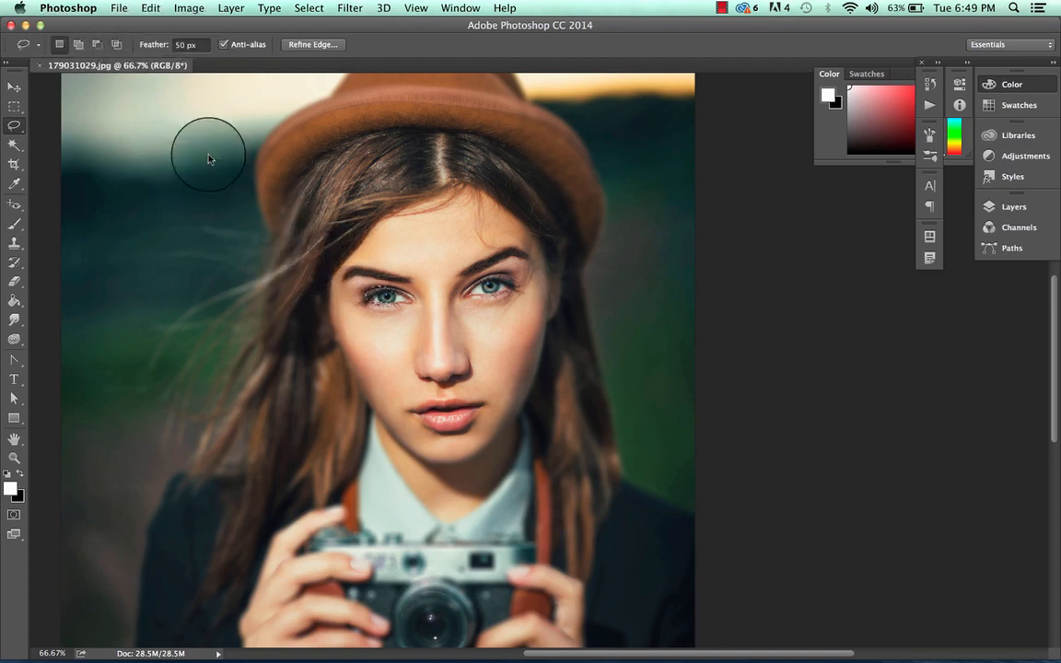
pyautogui.moveTo(257, 248)
pyautogui.mouseDown()
pyautogui.moveTo(257, 156)
pyautogui.moveTo(305, 90)
pyautogui.moveTo(392, 70)
pyautogui.moveTo(525, 96)
pyautogui.moveTo(576, 128)
pyautogui.moveTo(611, 194)
pyautogui.moveTo(599, 320)
pyautogui.moveTo(532, 417)
pyautogui.moveTo(443, 474)
pyautogui.moveTo(380, 455)
pyautogui.moveTo(290, 313)
pyautogui.mouseUp()
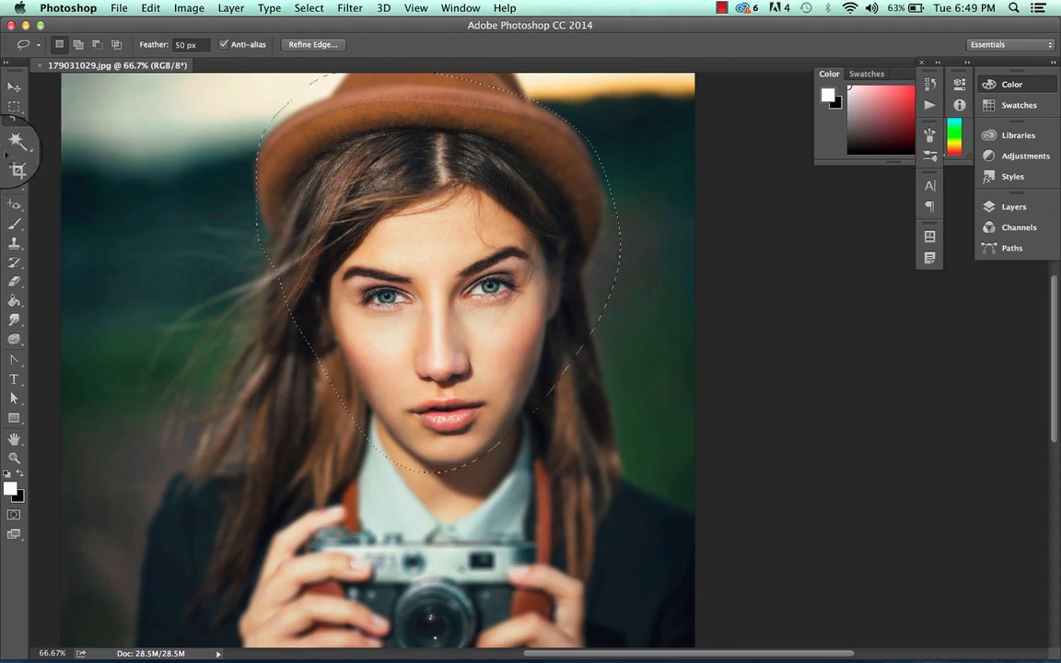
pyautogui.click(18, 113)
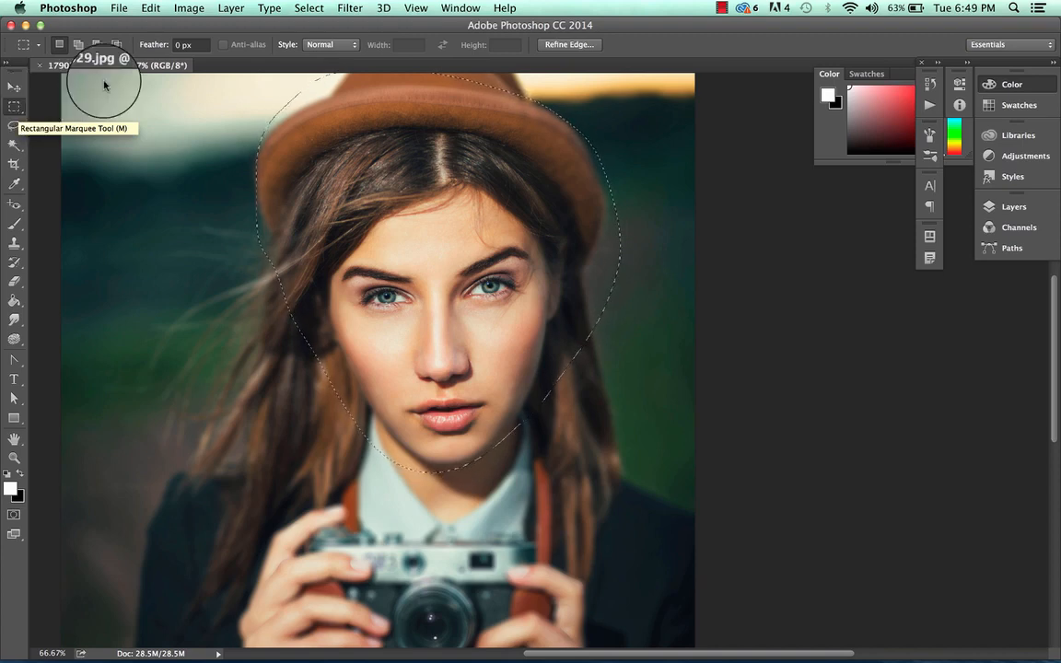
pyautogui.click(15, 128)
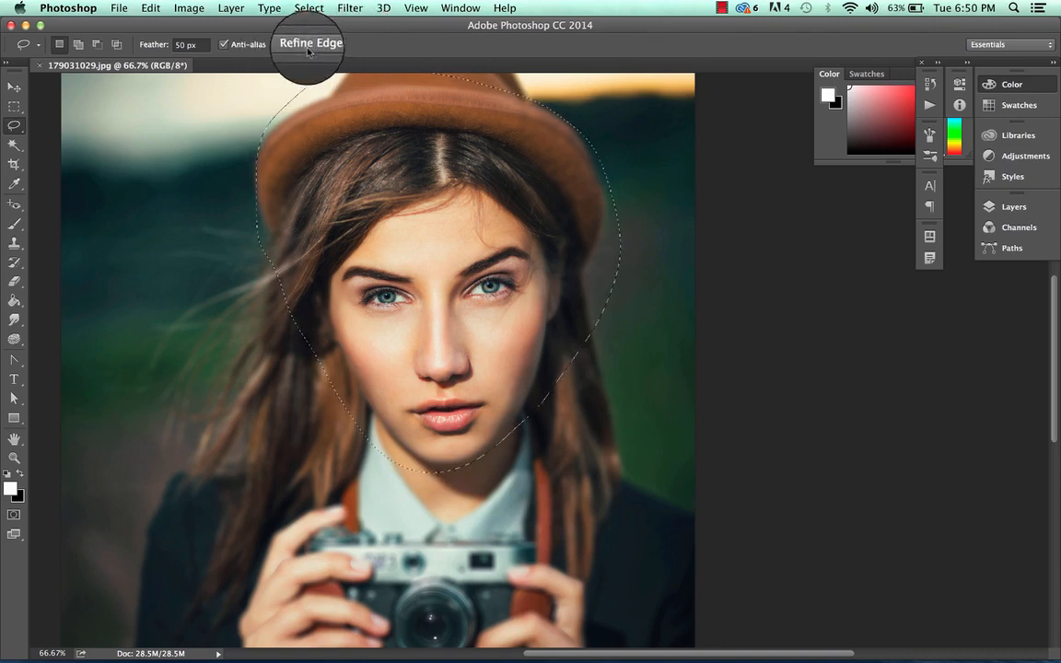
# Set the Lasso feather to 0 px and draw a new freehand selection around the hat and face
pyautogui.doubleClick(180, 44)
pyautogui.write('0')
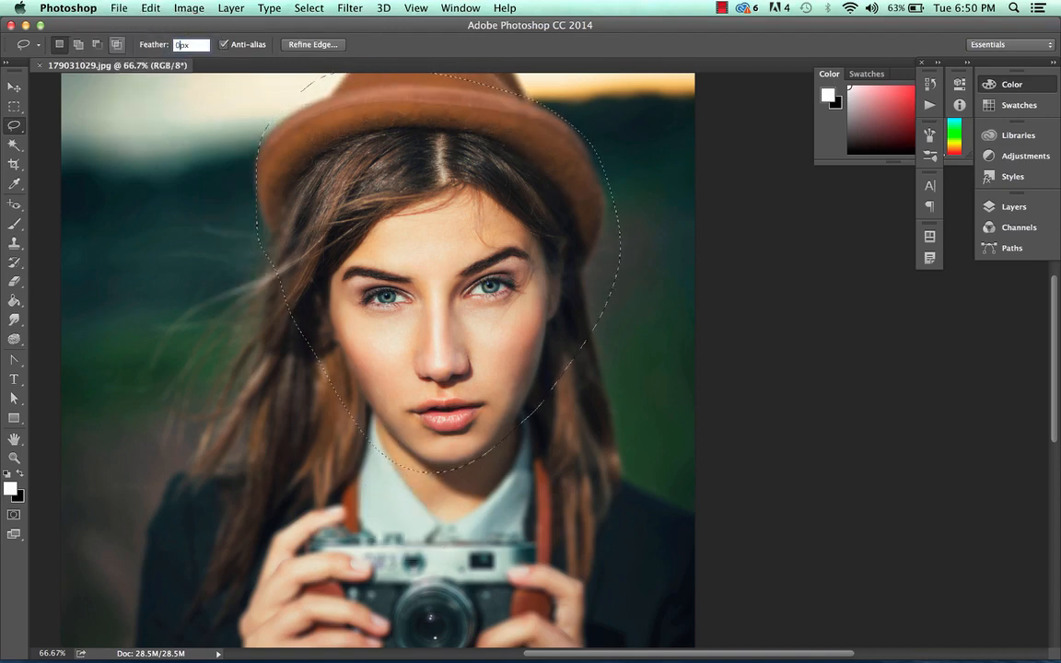
pyautogui.press('Return')
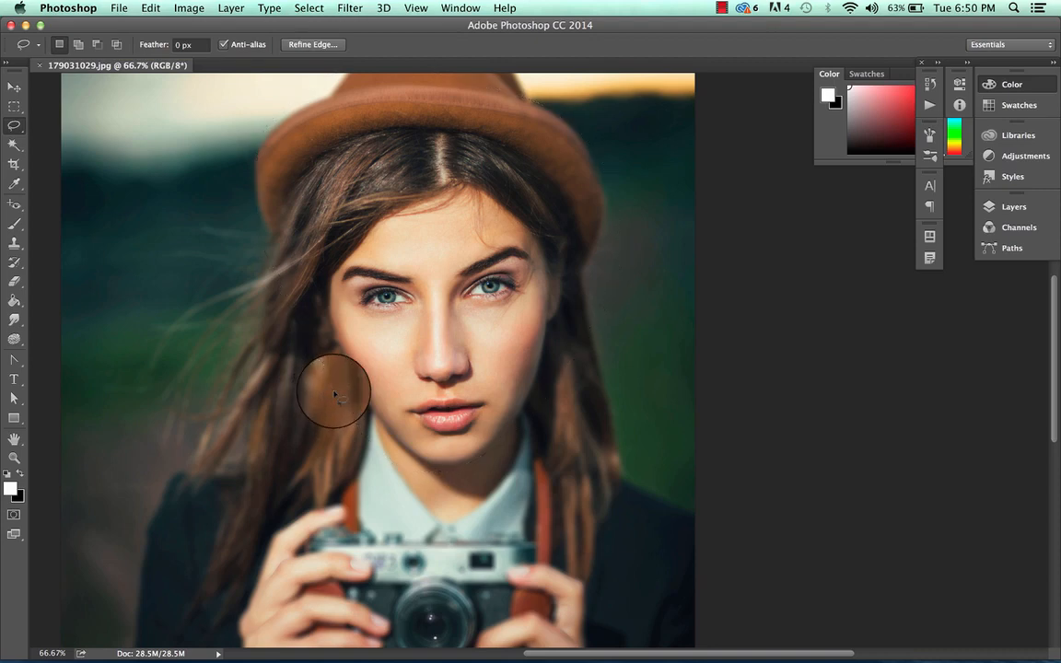
pyautogui.moveTo(297, 134); pyautogui.dragTo(327, 327)
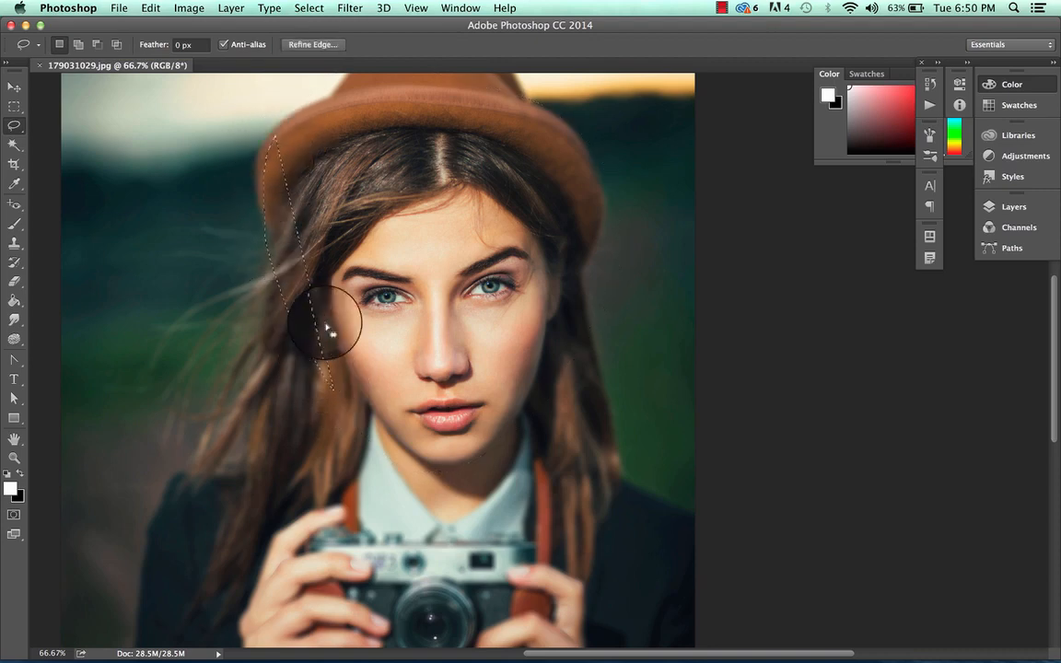
pyautogui.moveTo(347, 383)
pyautogui.mouseDown()
pyautogui.moveTo(226, 156)
pyautogui.moveTo(285, 77)
pyautogui.moveTo(449, 59)
pyautogui.moveTo(550, 87)
pyautogui.moveTo(619, 165)
pyautogui.mouseUp()
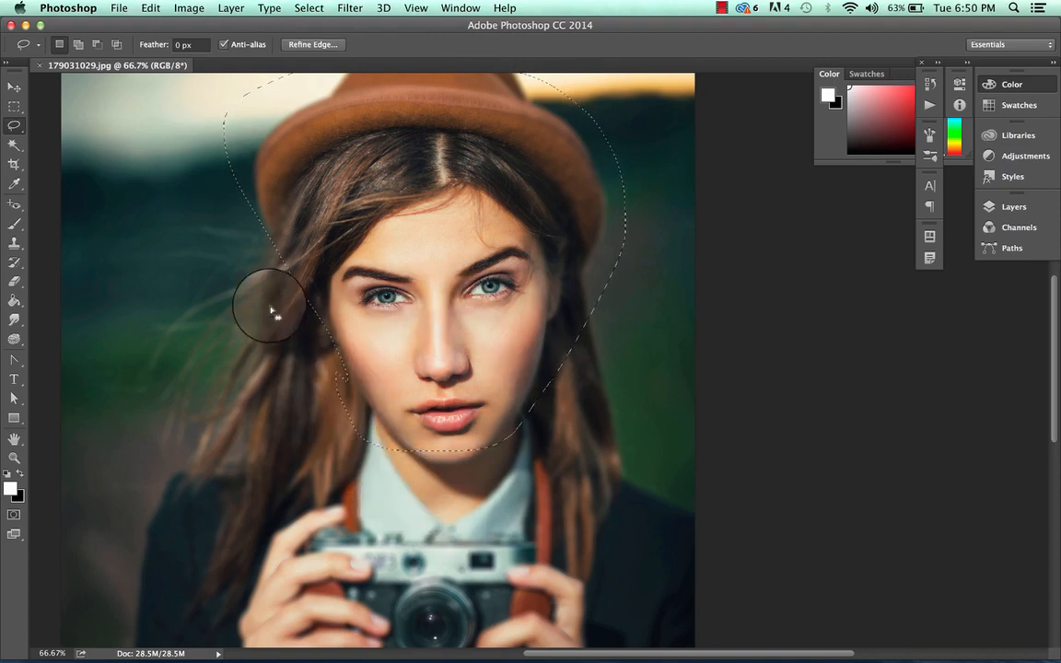
# Open Refine Edge for the selection, try a Radius of 74.1 px with and without Smart Radius, and return it to 0 px
pyautogui.click(330, 50)
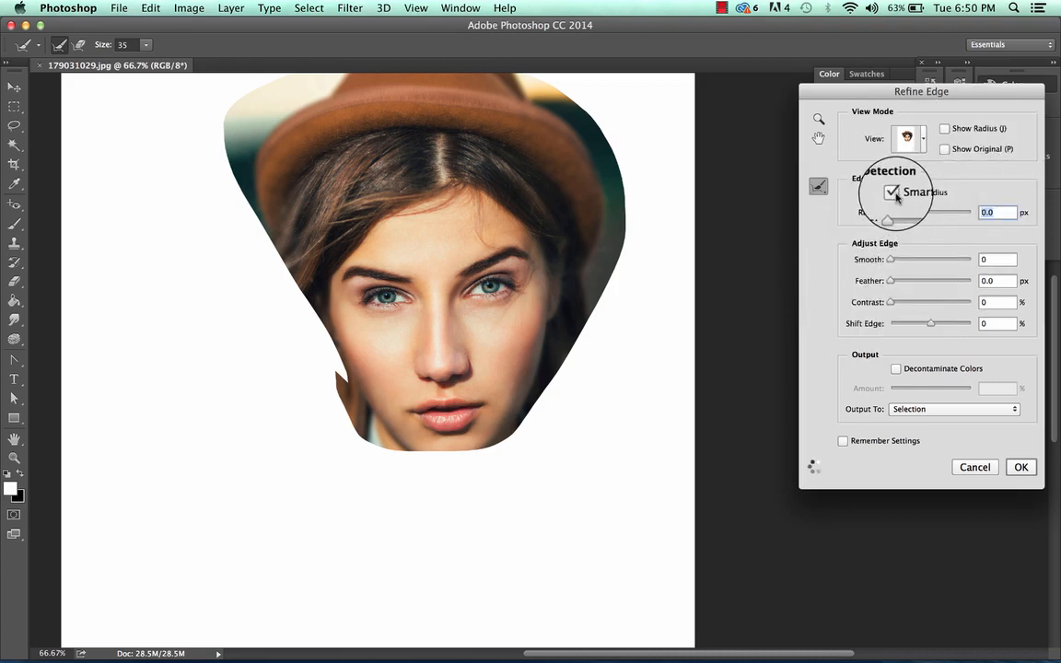
pyautogui.moveTo(887, 219); pyautogui.dragTo(954, 219)
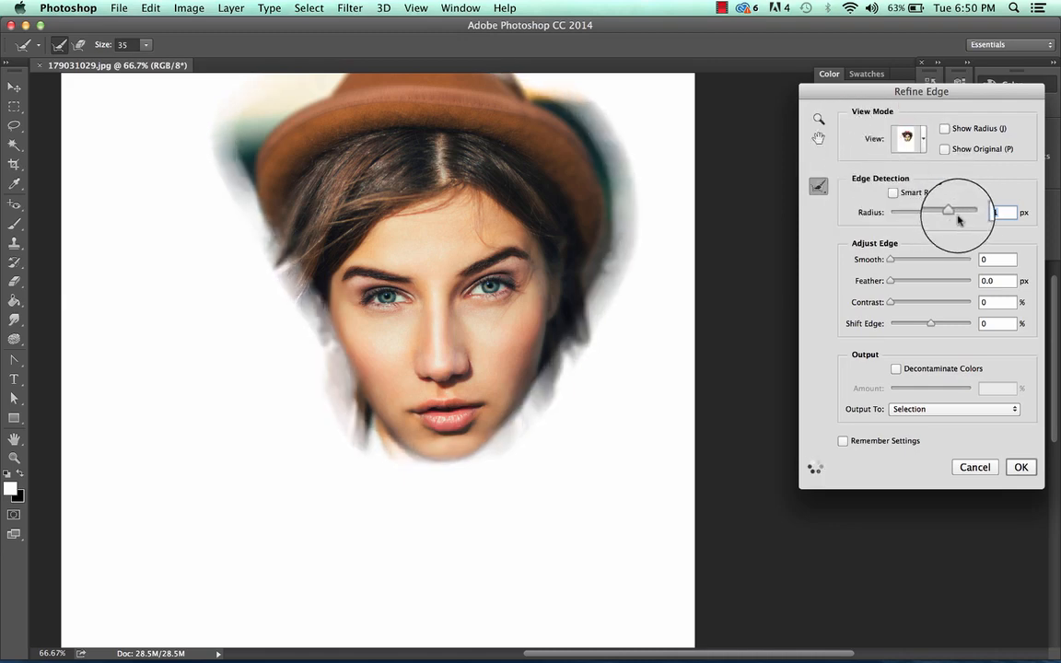
pyautogui.click(892, 191)
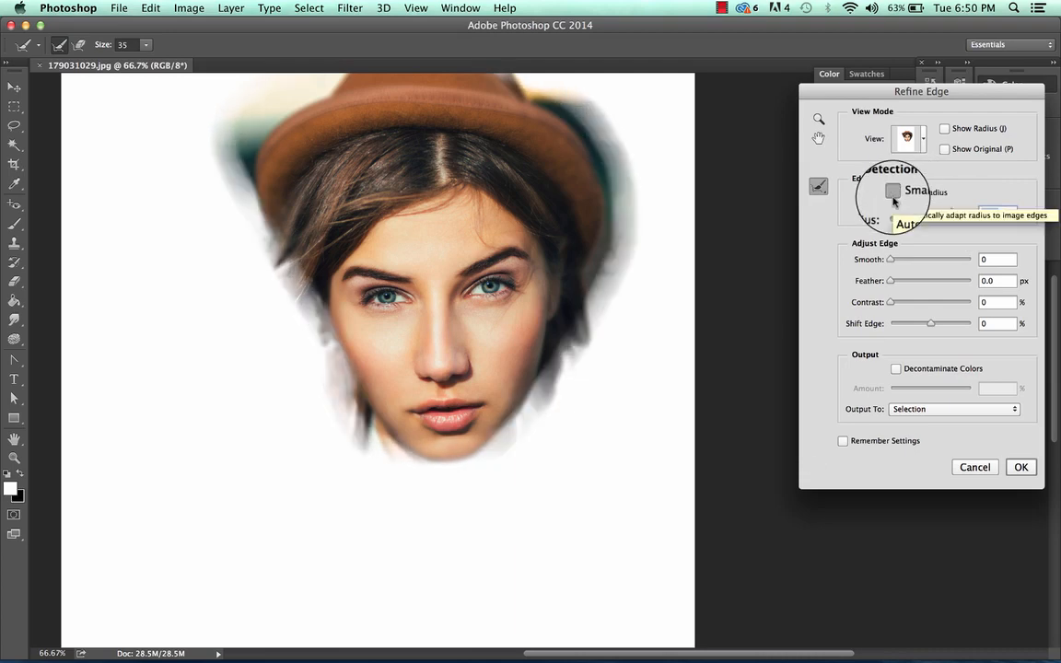
pyautogui.click(893, 195)
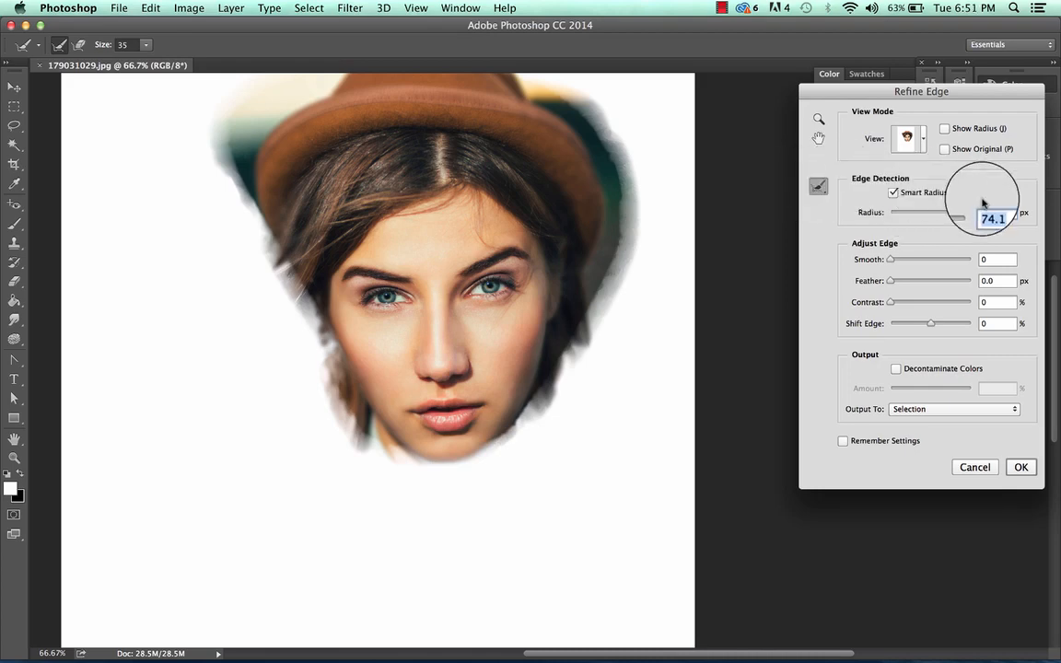
pyautogui.moveTo(949, 216); pyautogui.dragTo(829, 213)
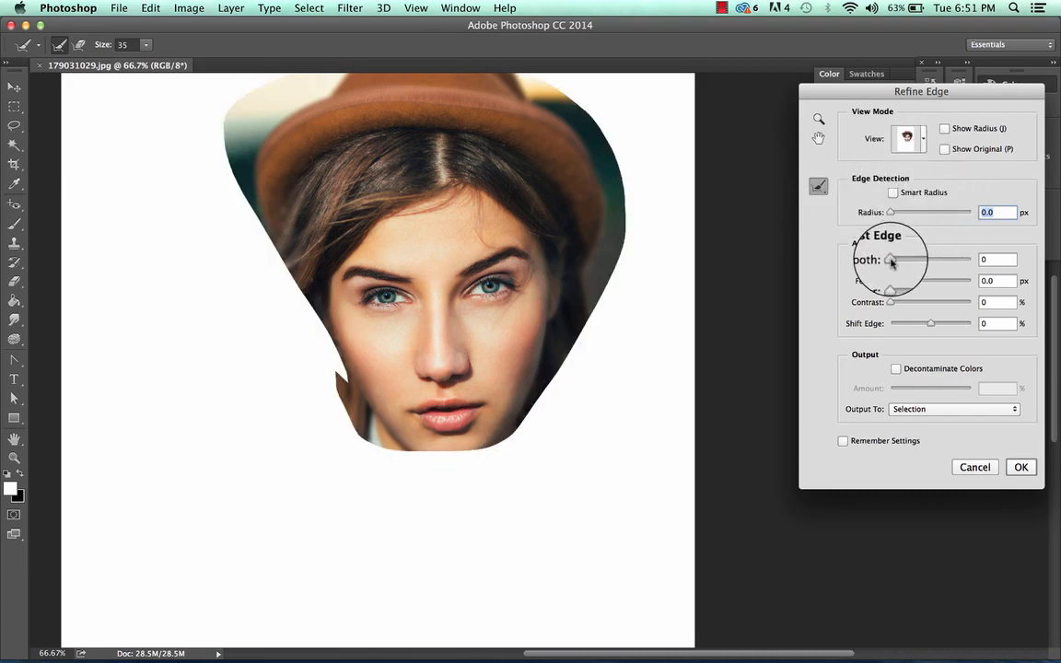
# Try Smooth values of 79 and 14 on the selection edge, reset Smooth to 0, and raise it to 68
pyautogui.moveTo(892, 261); pyautogui.dragTo(955, 262)
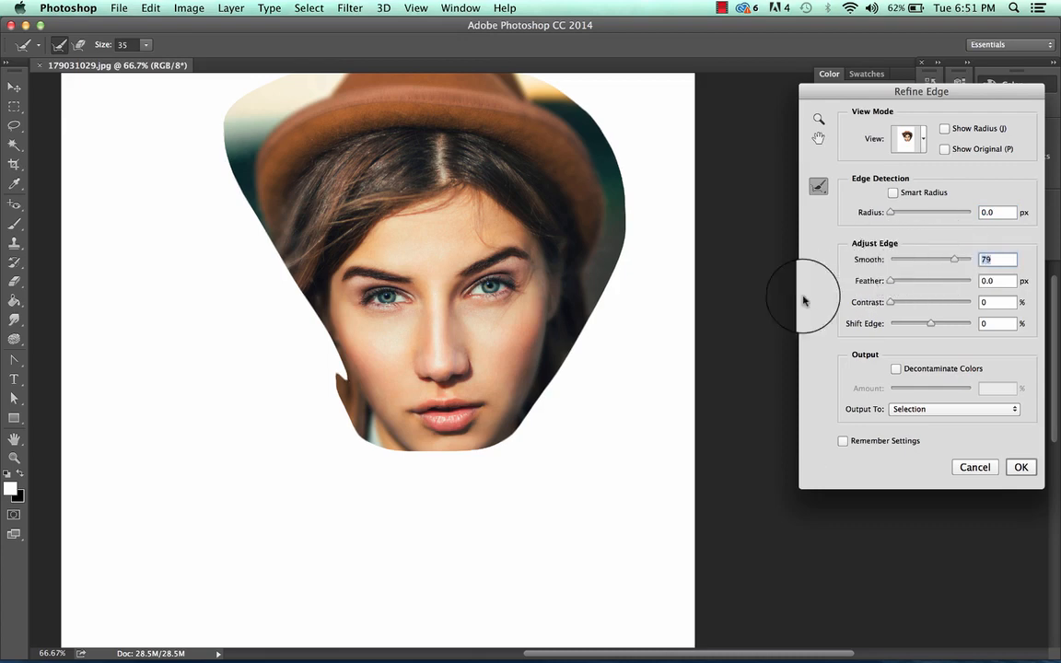
pyautogui.moveTo(930, 264); pyautogui.dragTo(872, 259)
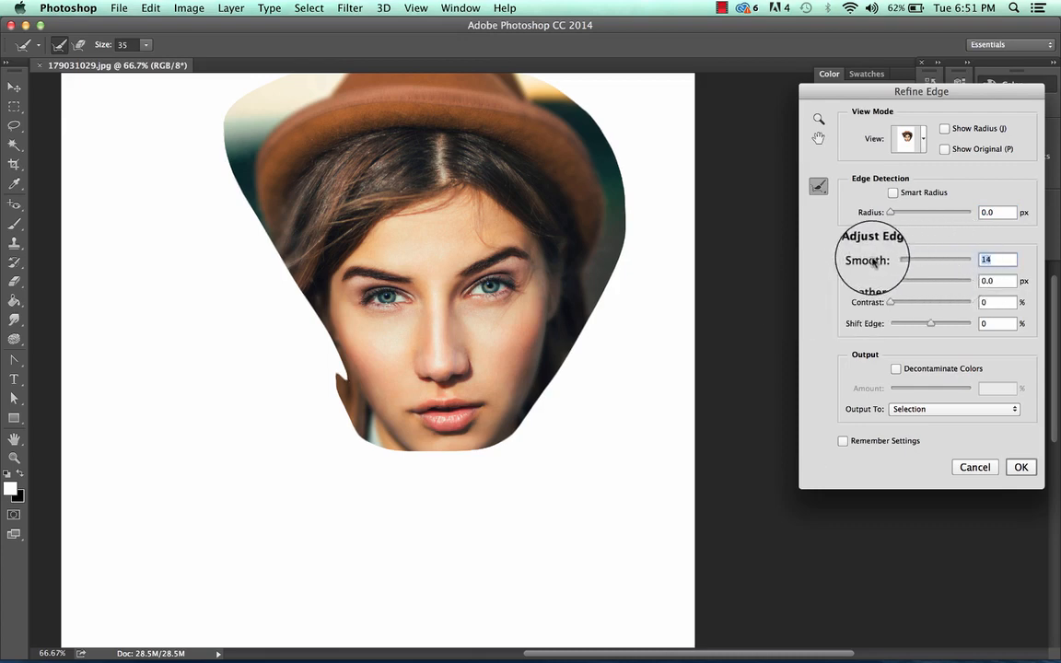
pyautogui.moveTo(321, 398)
pyautogui.mouseDown()
pyautogui.moveTo(358, 402)
pyautogui.moveTo(370, 366)
pyautogui.moveTo(335, 351)
pyautogui.moveTo(307, 394)
pyautogui.moveTo(351, 420)
pyautogui.moveTo(392, 371)
pyautogui.moveTo(337, 338)
pyautogui.moveTo(305, 404)
pyautogui.moveTo(350, 428)
pyautogui.moveTo(384, 375)
pyautogui.moveTo(339, 351)
pyautogui.moveTo(331, 384)
pyautogui.moveTo(350, 387)
pyautogui.moveTo(323, 362)
pyautogui.moveTo(336, 419)
pyautogui.moveTo(328, 362)
pyautogui.moveTo(358, 388)
pyautogui.mouseUp()
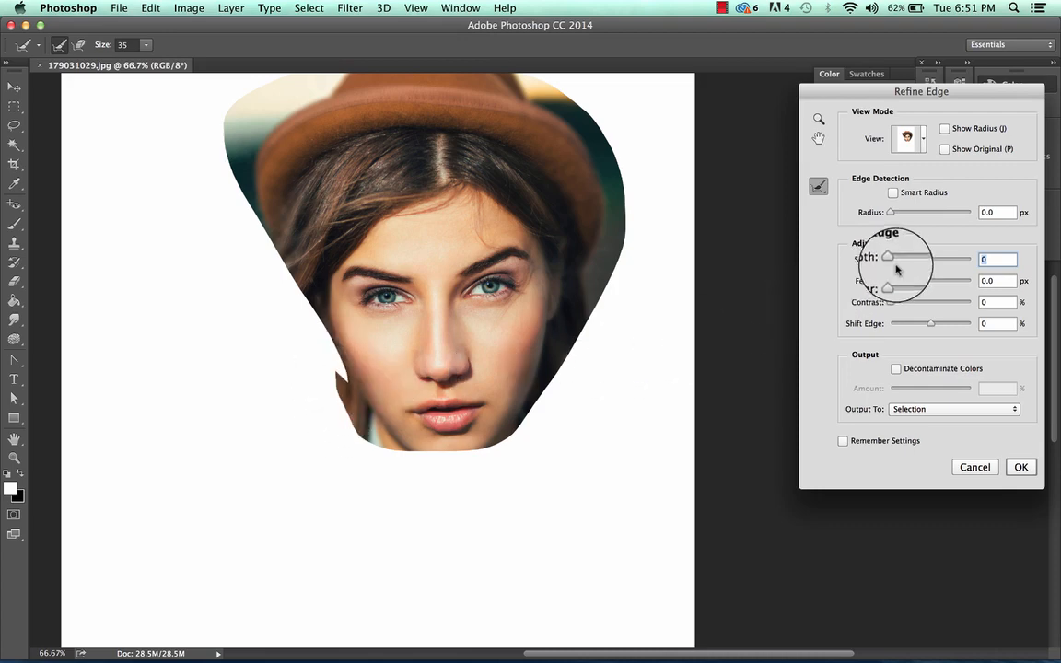
pyautogui.moveTo(890, 261); pyautogui.dragTo(945, 261)
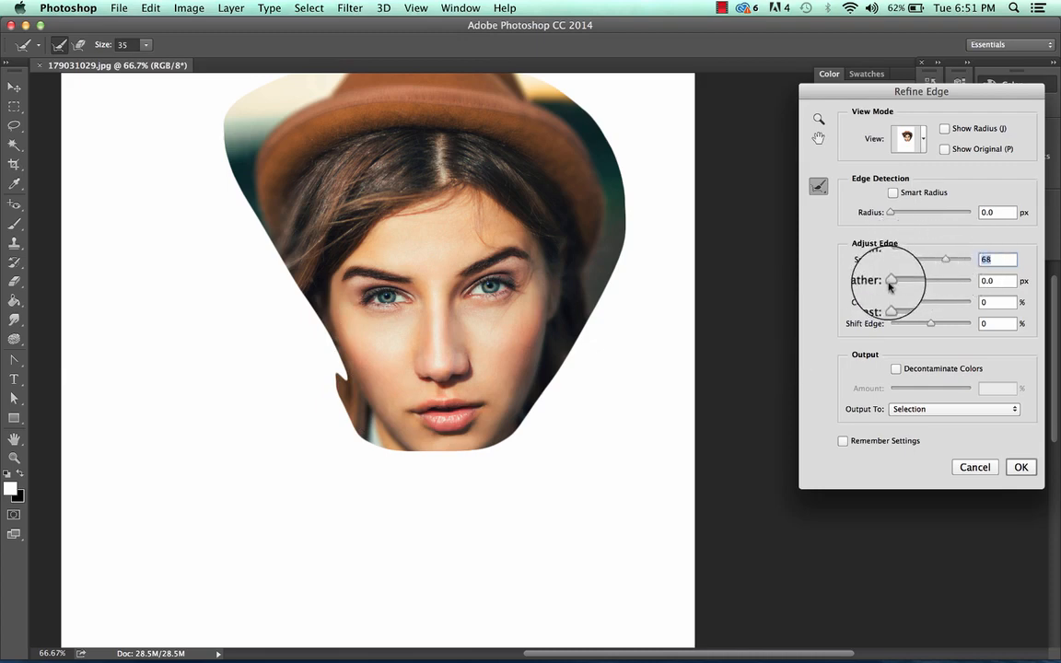
# Feather the selection edge by 72.7 px in Refine Edge and increase its Contrast
pyautogui.moveTo(890, 281); pyautogui.dragTo(932, 287)
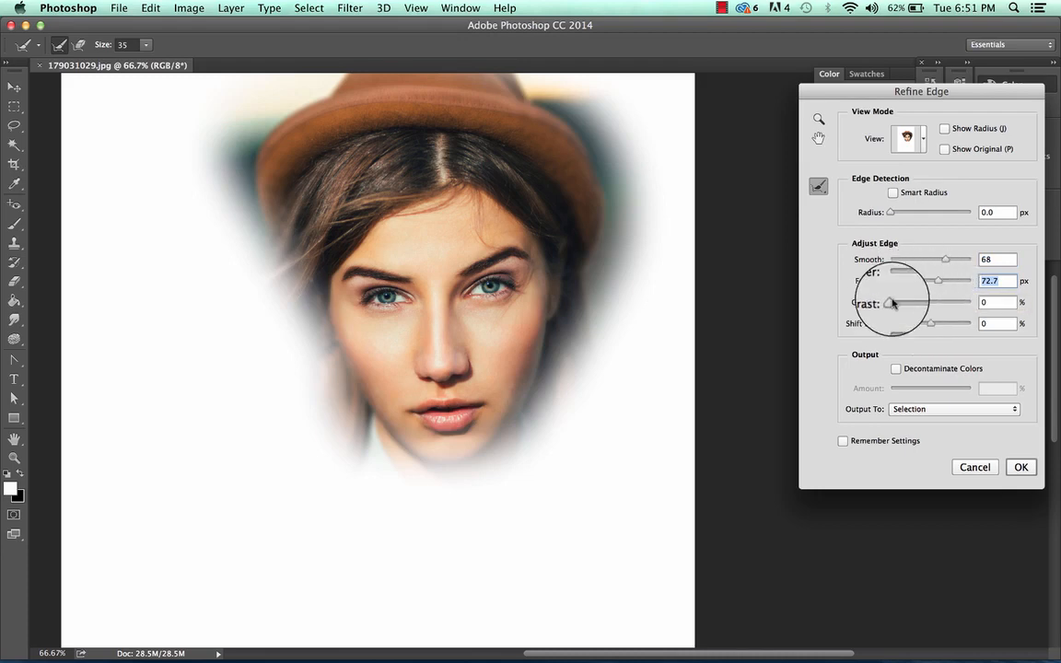
pyautogui.moveTo(892, 303); pyautogui.dragTo(939, 304)
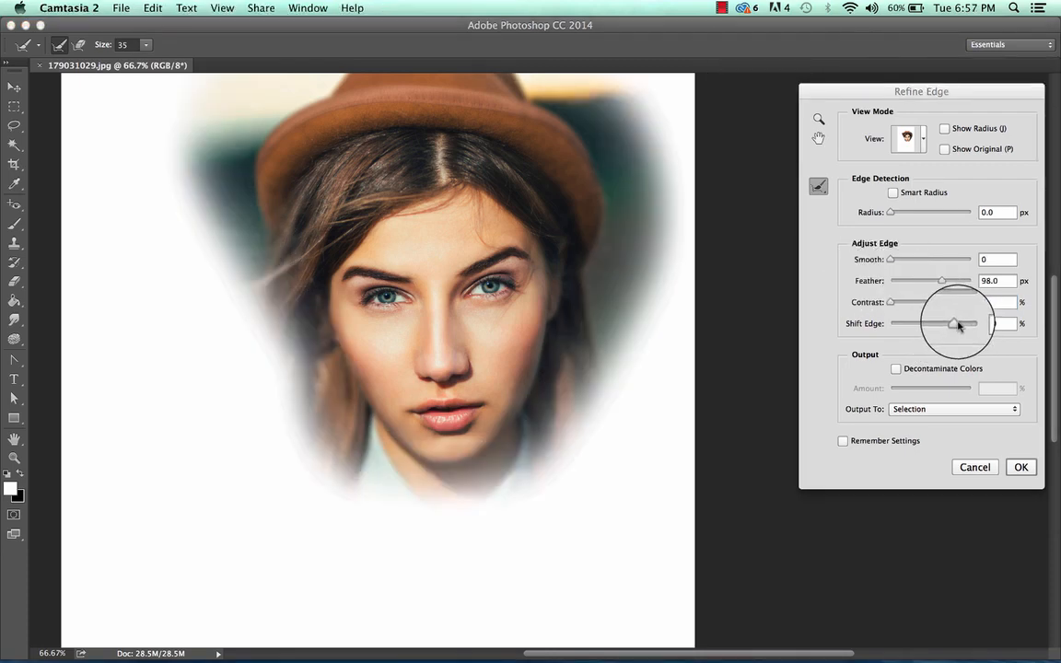
# Test Shift Edge at -100% and +100%, settle on +5%, and reduce the Refine Edge Feather to 0 px
pyautogui.moveTo(958, 326); pyautogui.dragTo(884, 326)
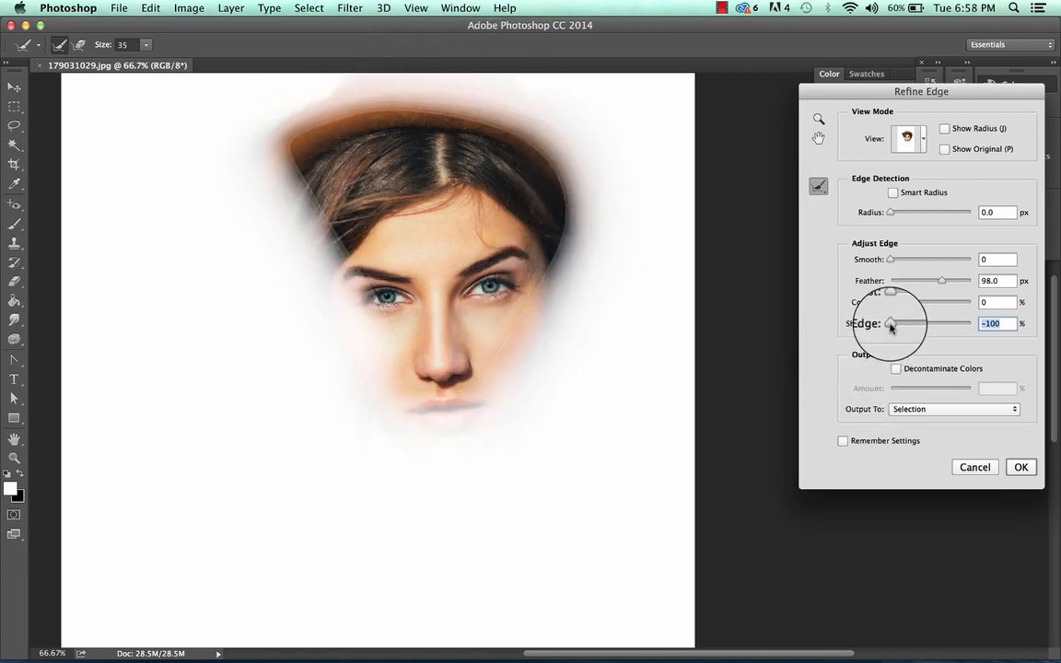
pyautogui.moveTo(891, 325); pyautogui.dragTo(962, 324)
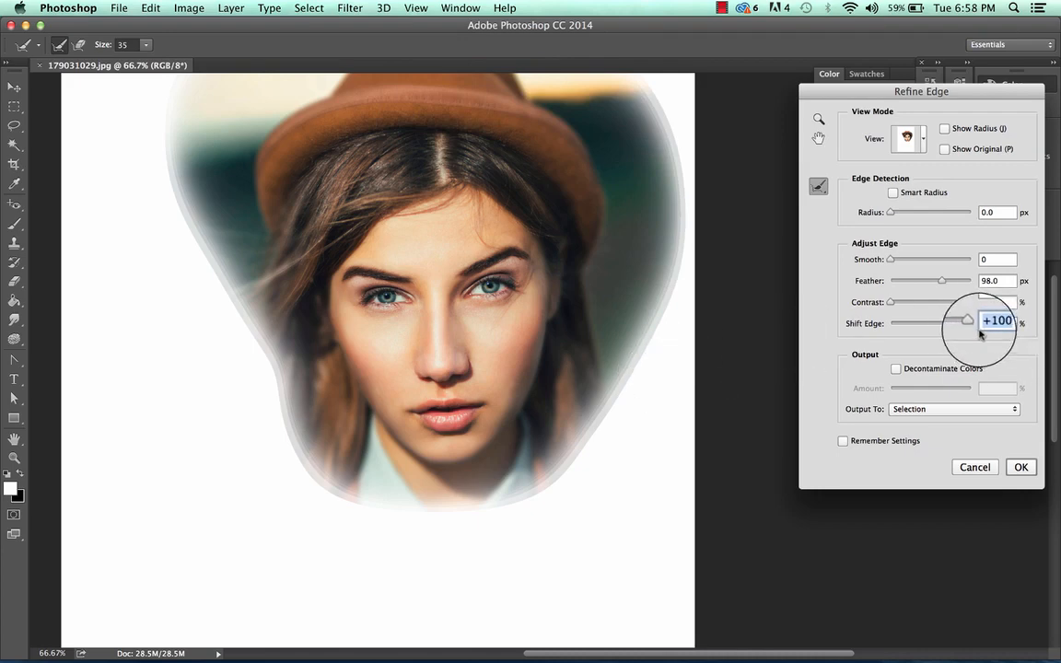
pyautogui.moveTo(972, 324); pyautogui.dragTo(870, 332)
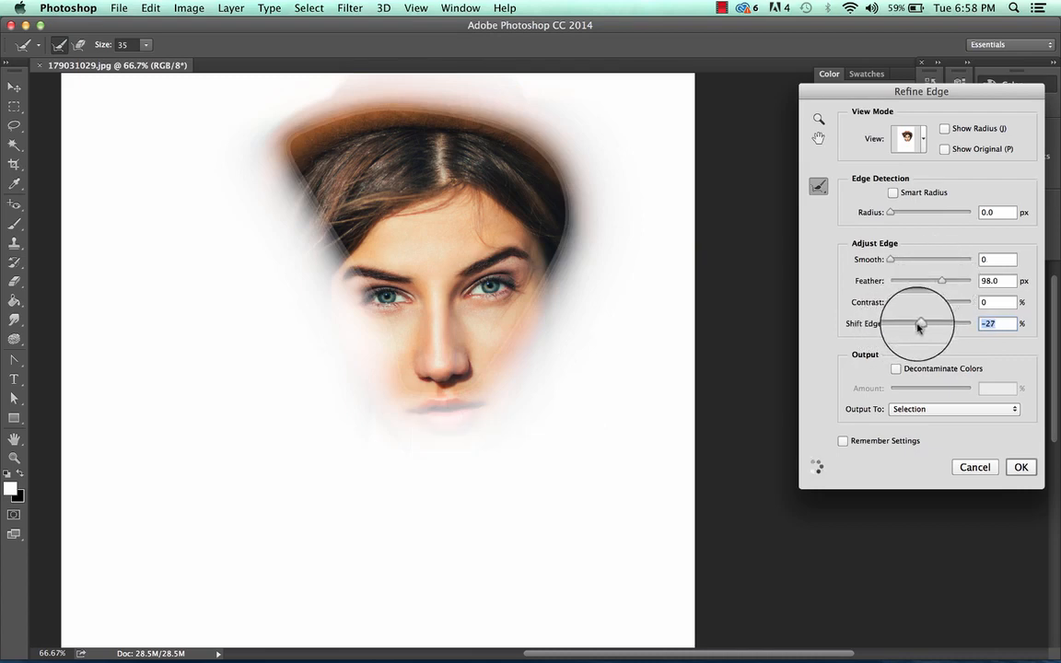
pyautogui.moveTo(919, 326); pyautogui.dragTo(916, 326)
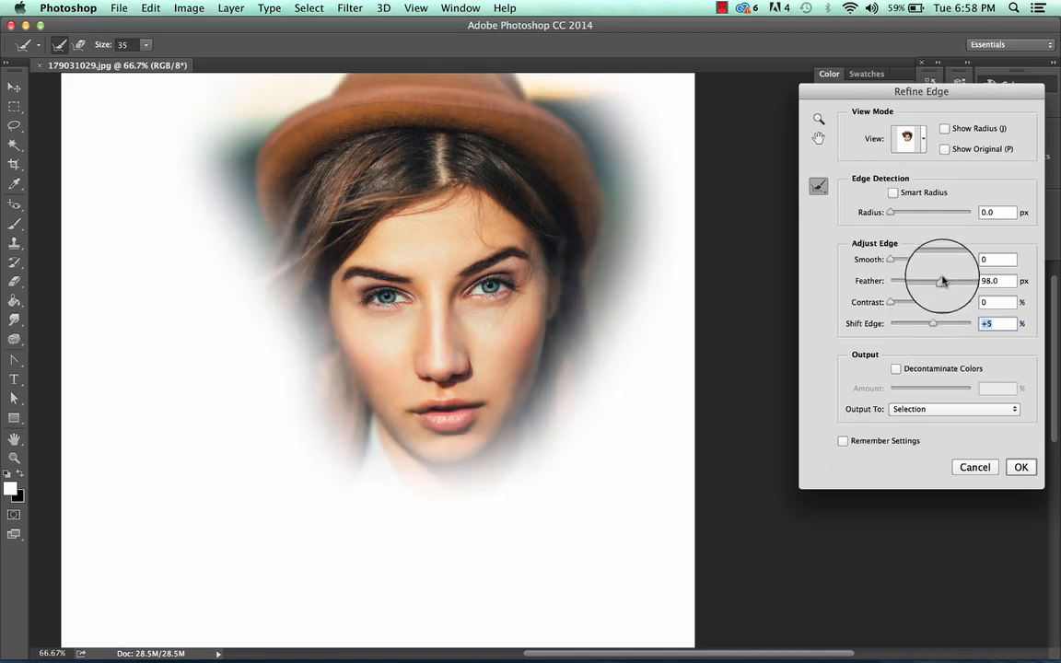
pyautogui.moveTo(944, 282); pyautogui.dragTo(922, 280)
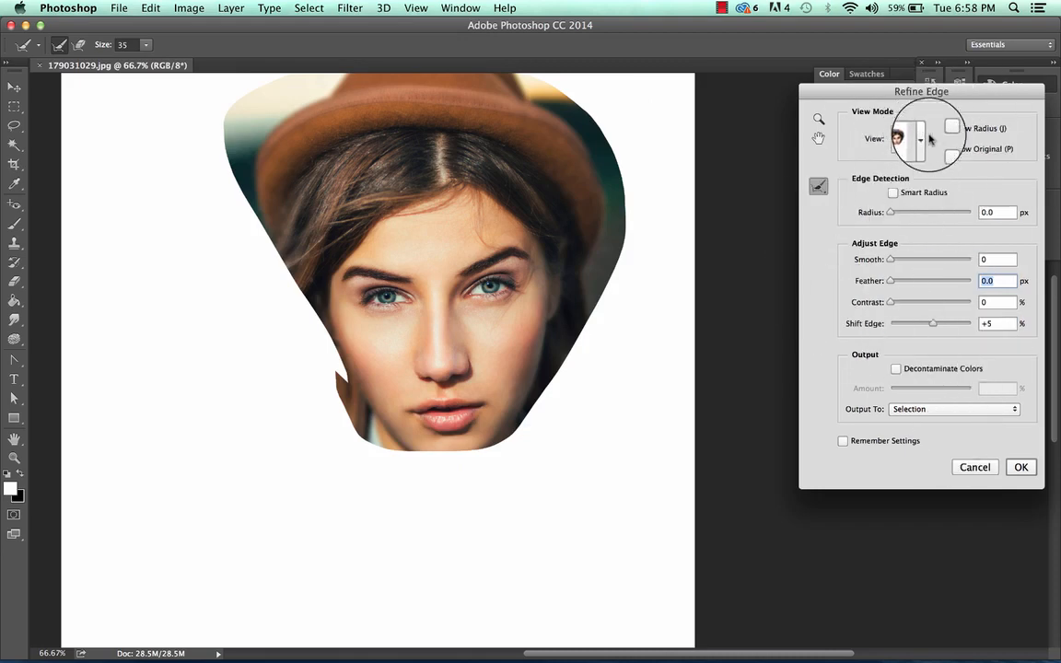
# Preview the selection in the Refine Edge view modes from Marching Ants to Reveal Layer, and apply the refinement
pyautogui.click(924, 137)
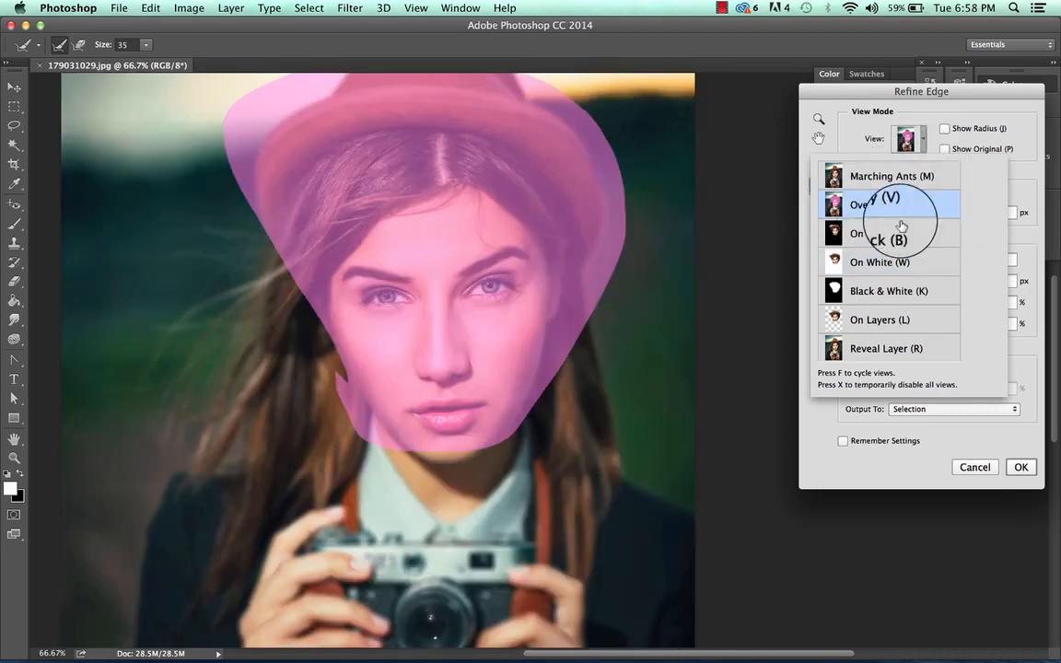
pyautogui.click(919, 178)
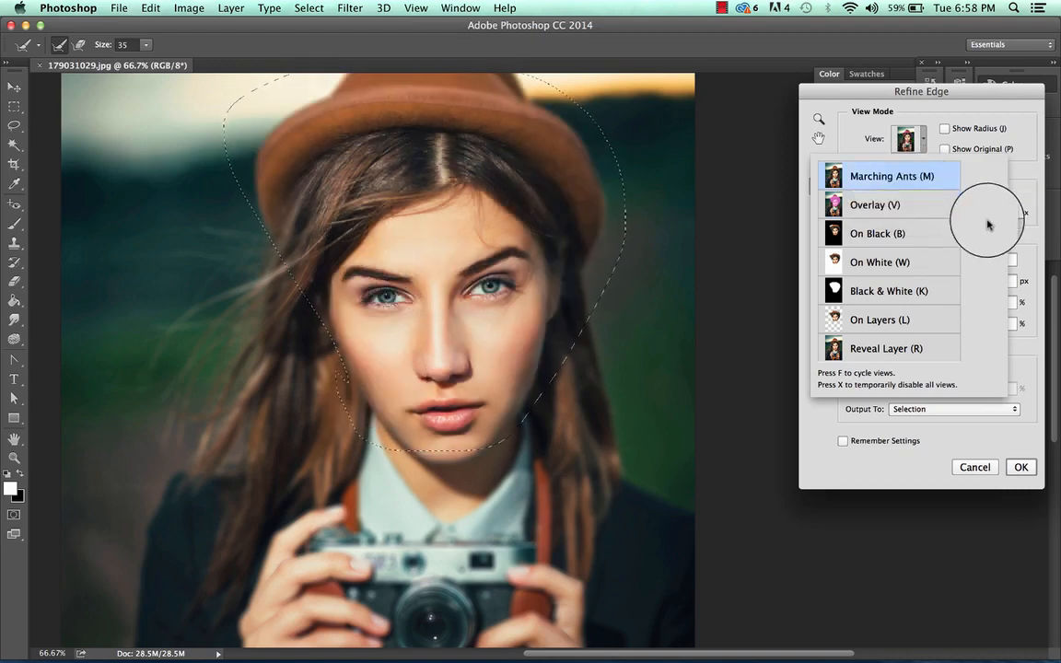
pyautogui.click(903, 235)
pyautogui.click(889, 265)
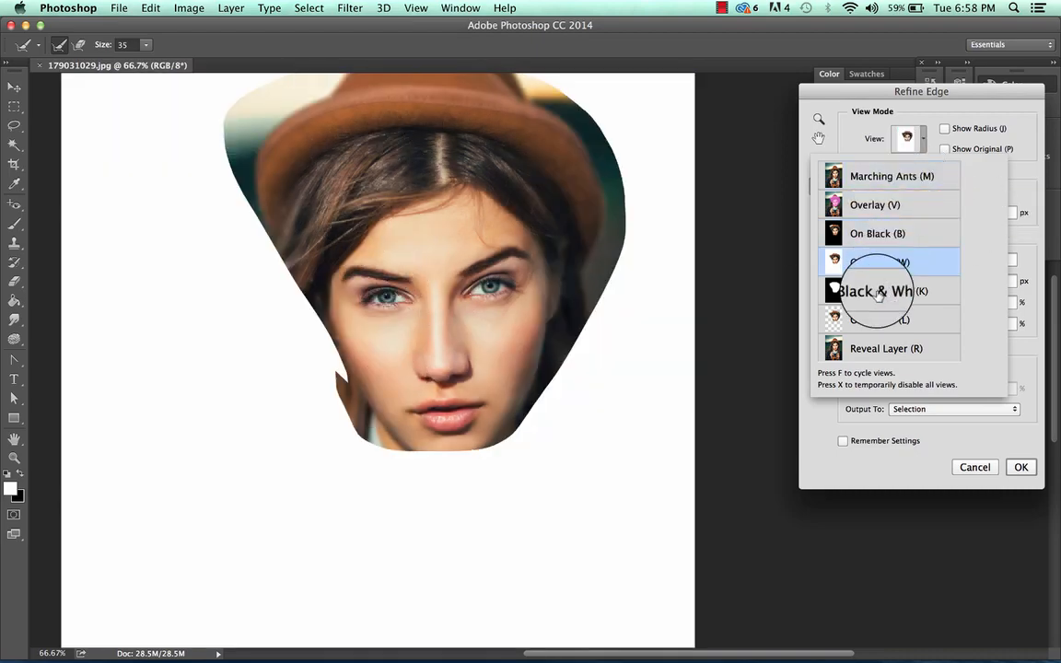
pyautogui.click(877, 291)
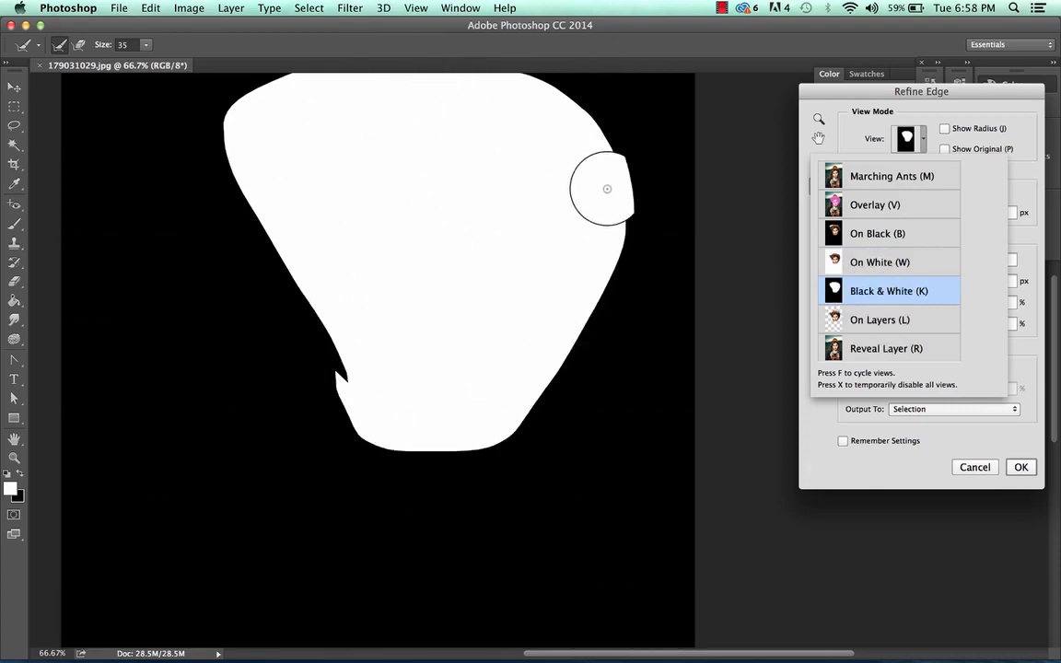
pyautogui.click(891, 319)
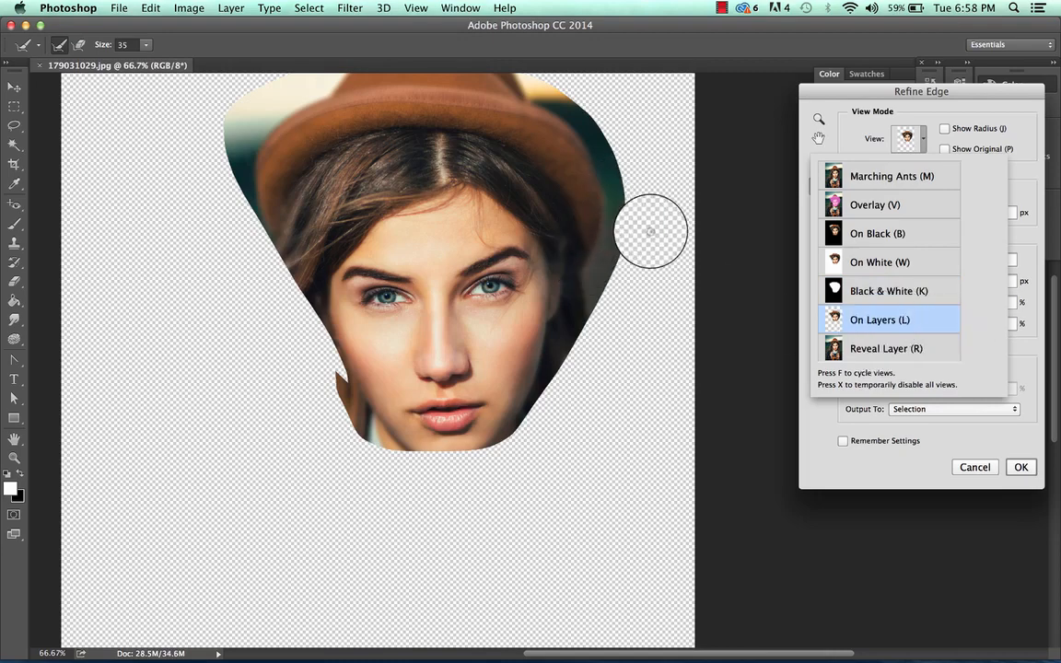
pyautogui.click(902, 354)
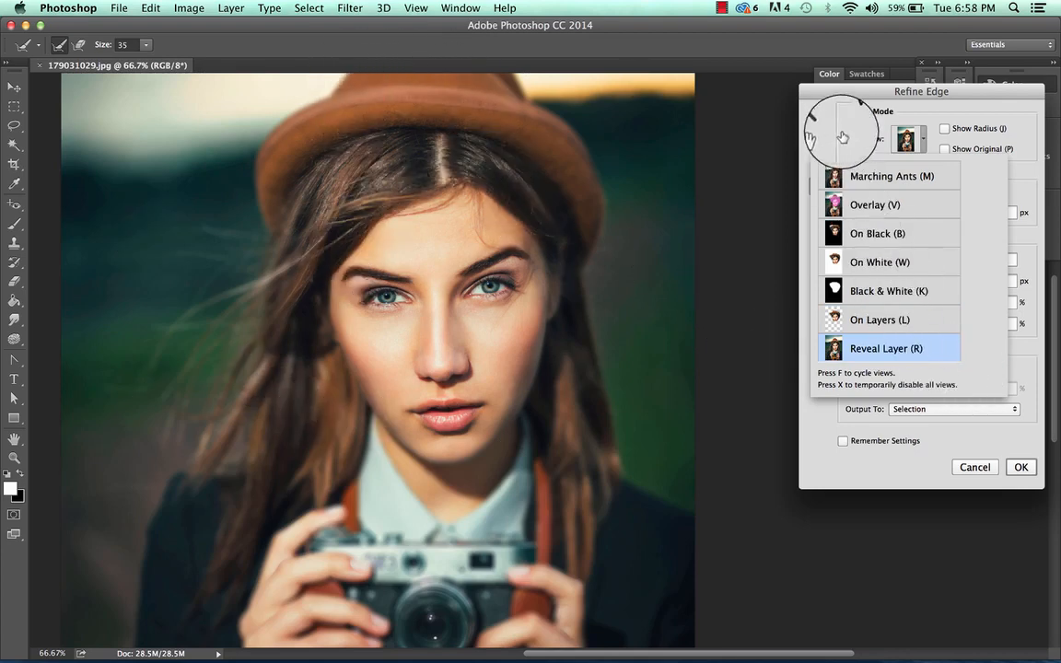
pyautogui.click(973, 113)
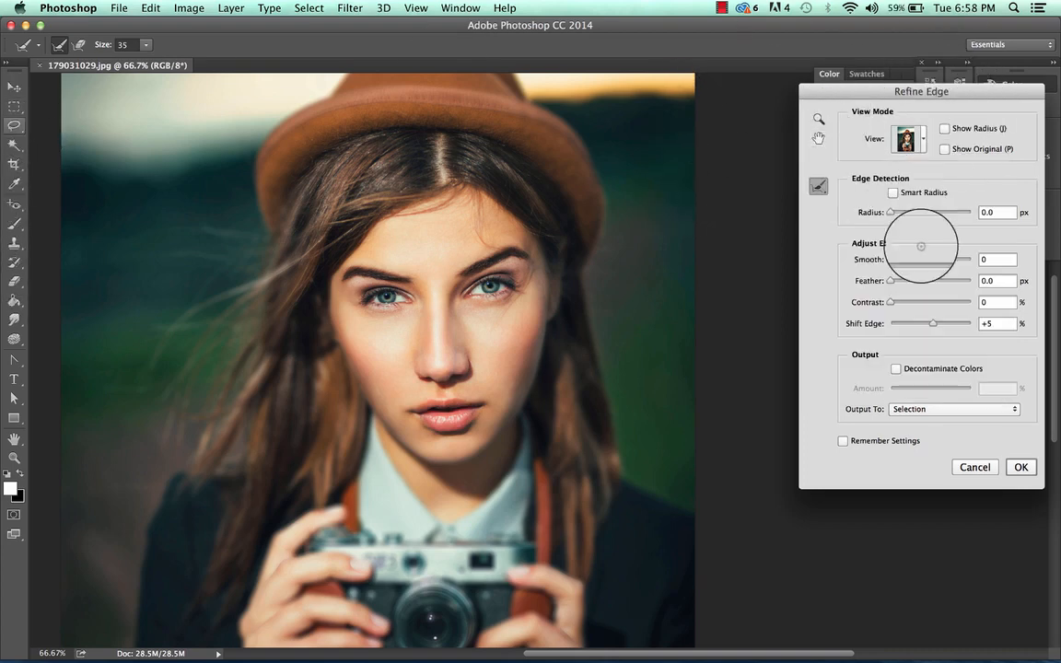
pyautogui.click(1023, 468)
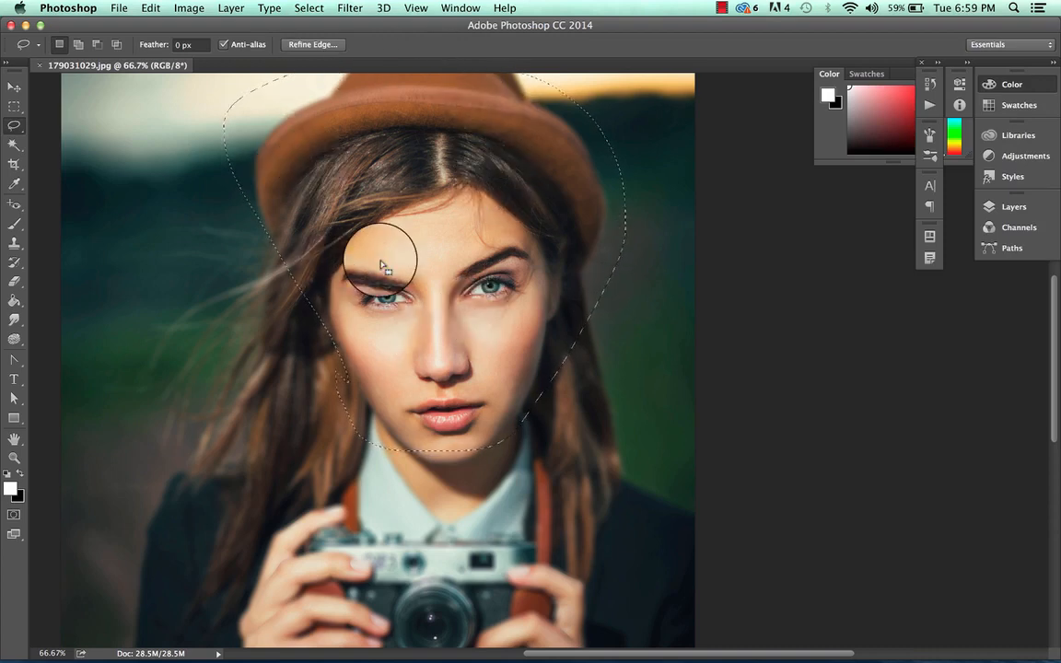
pyautogui.click(80, 46)
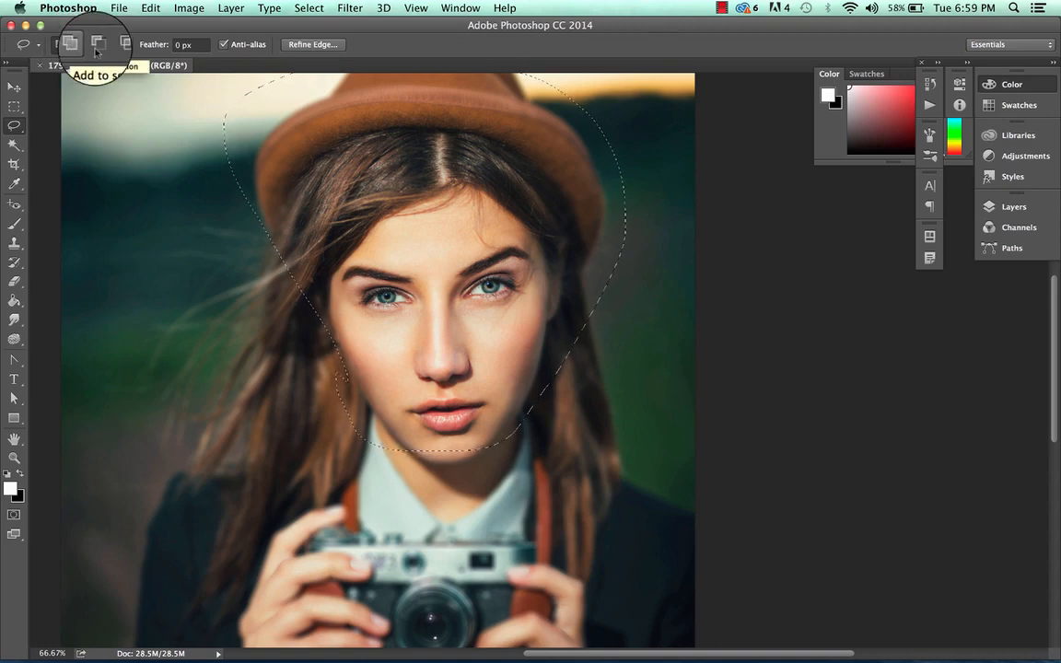
pyautogui.click(115, 45)
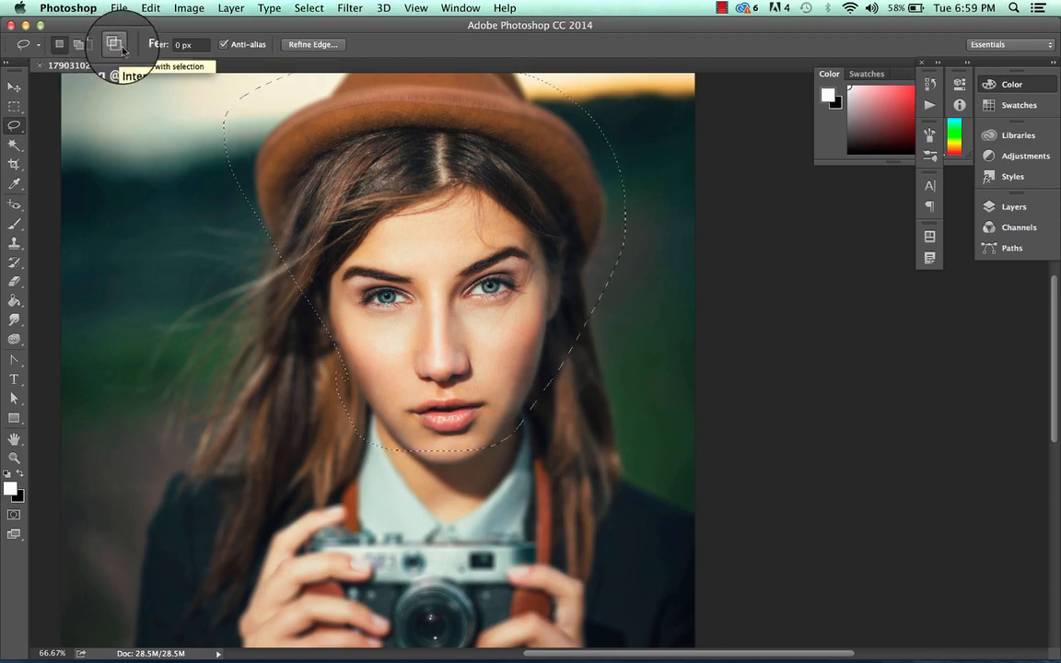